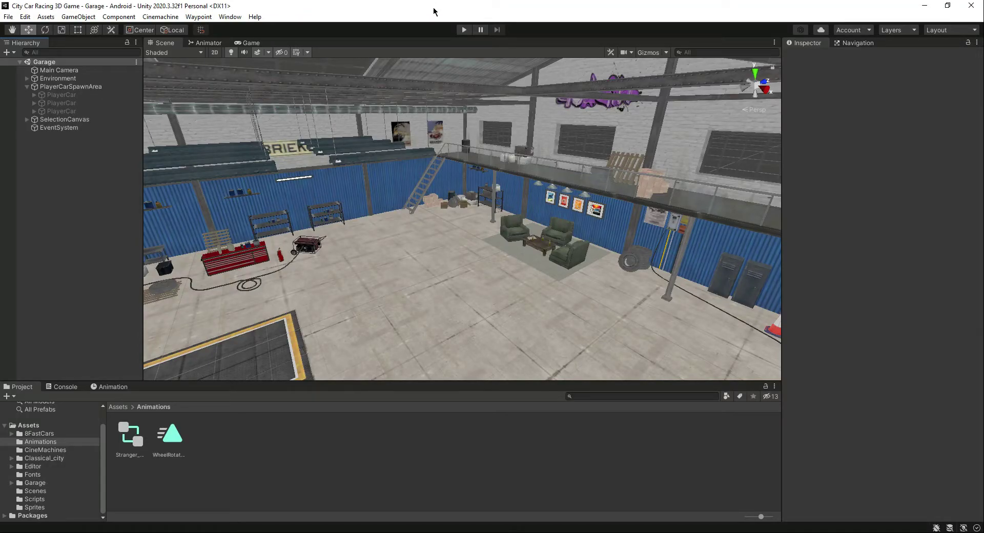
- Enable the first PlayerCar under PlayerCarSpawnArea so the red-white car appears, and save the scene
{"action": "left_click", "coordinate": [61, 95]}
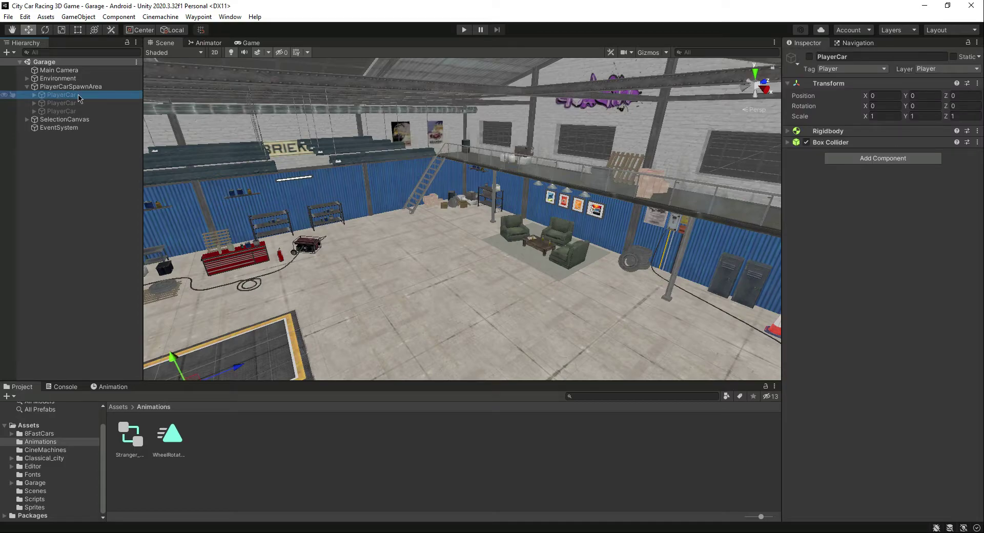
{"action": "left_click", "coordinate": [809, 56]}
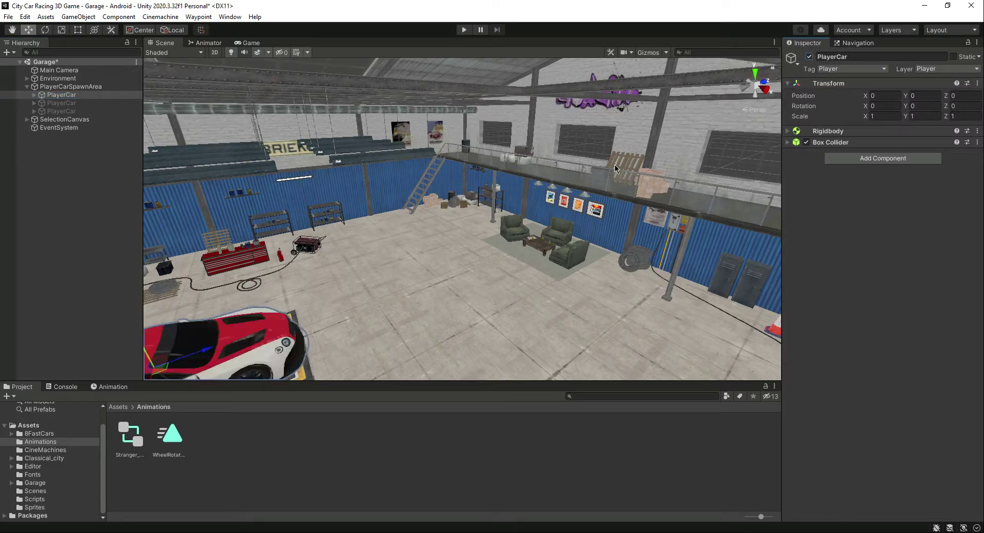
{"action": "left_click", "coordinate": [127, 147]}
{"action": "key", "text": "ctrl+s"}
- Set Main Camera's Y rotation to 0, save, and move it forward along Z to 11.68
{"action": "left_click", "coordinate": [27, 87]}
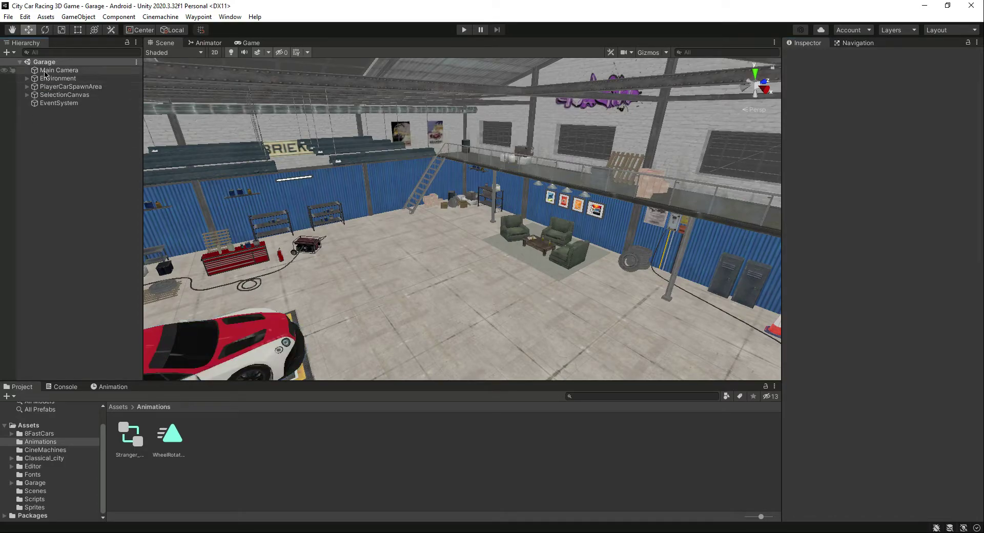
{"action": "left_click", "coordinate": [45, 71]}
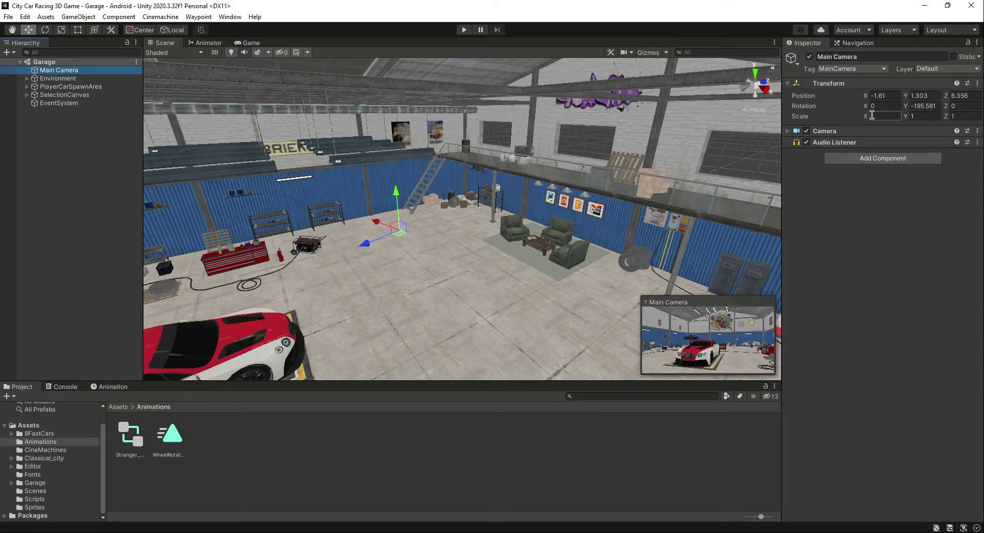
{"action": "left_click", "coordinate": [923, 106]}
{"action": "type", "text": "0"}
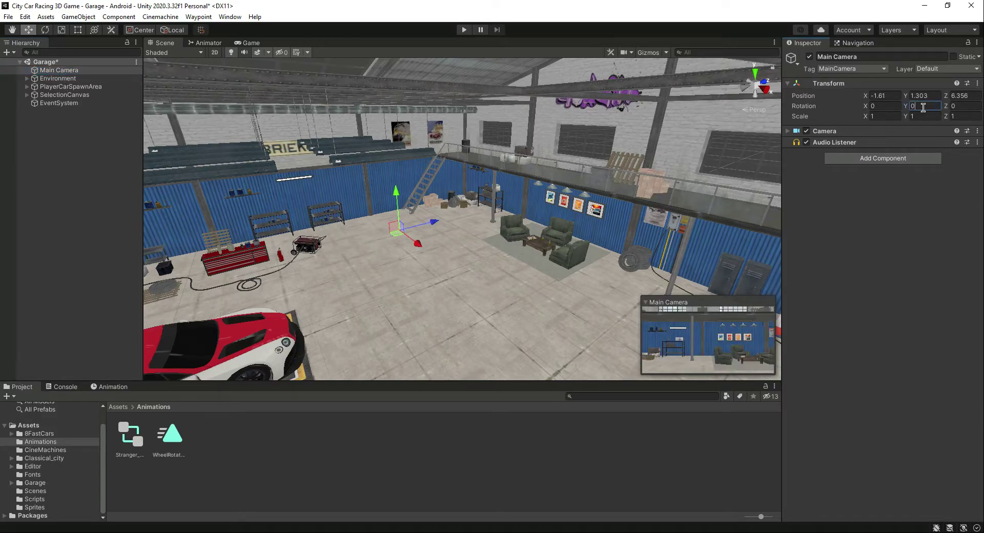
{"action": "key", "text": "Return"}
{"action": "key", "text": "ctrl+s"}
{"action": "left_click_drag", "start_coordinate": [439, 229], "coordinate": [550, 173]}
- Pull Main Camera back to Z 11.38 and frame it in the Scene view by the posters
{"action": "left_click", "coordinate": [570, 203]}
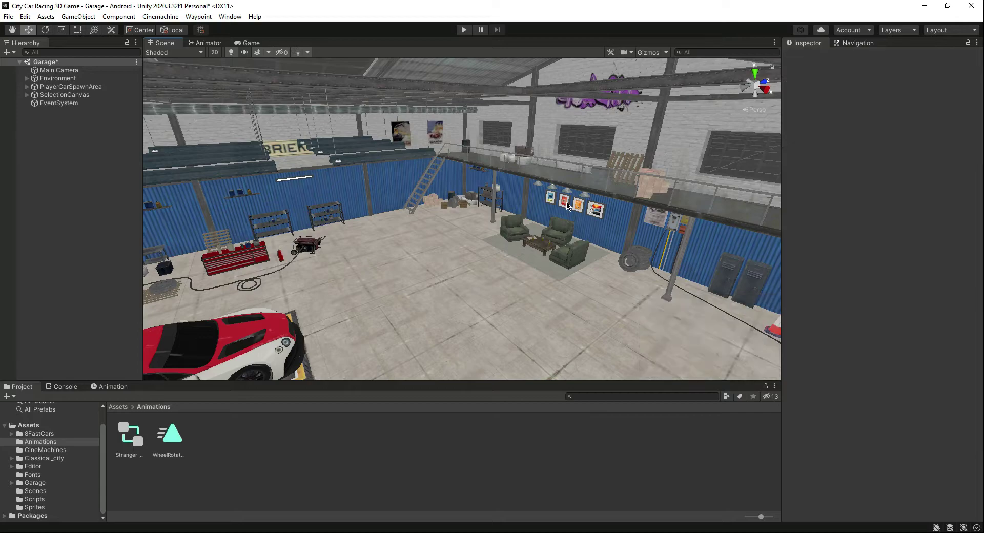
{"action": "left_click", "coordinate": [59, 70]}
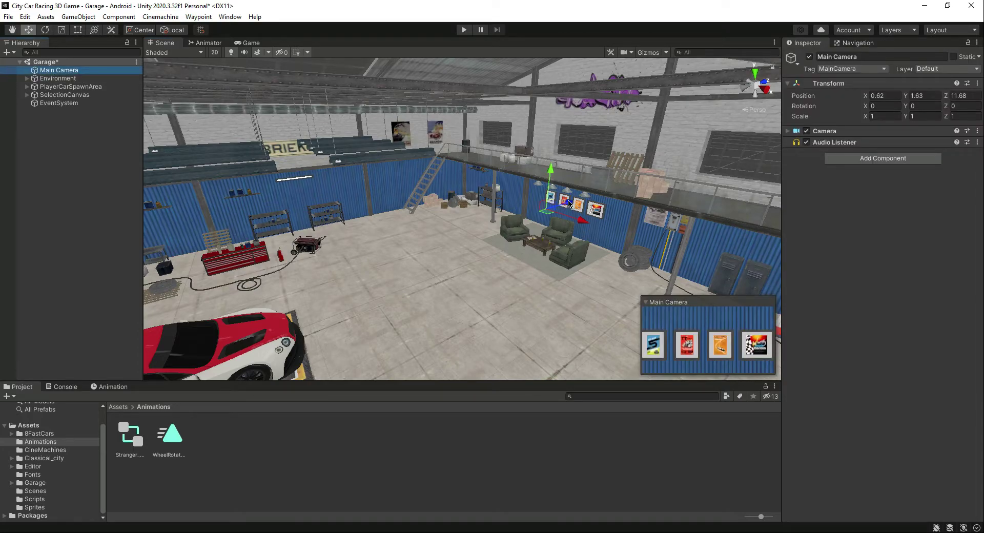
{"action": "left_click_drag", "start_coordinate": [569, 203], "coordinate": [478, 187]}
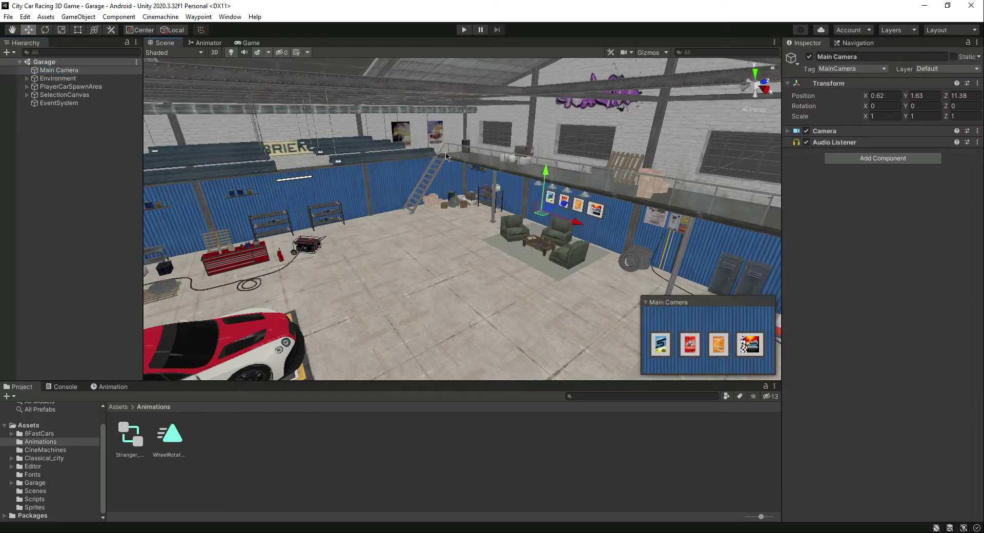
{"action": "right_click_drag", "start_coordinate": [446, 156], "coordinate": [592, 324]}
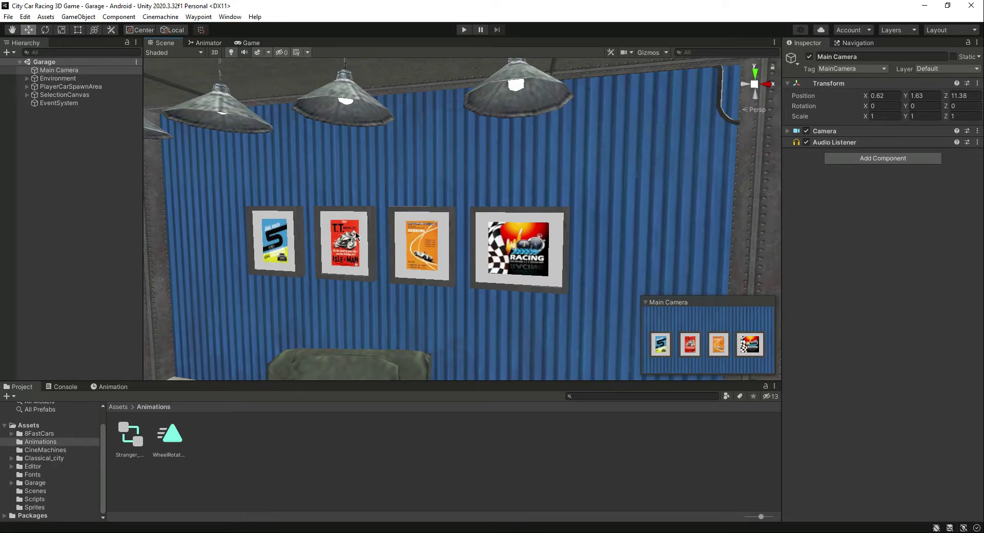
{"action": "double_click", "coordinate": [57, 70]}
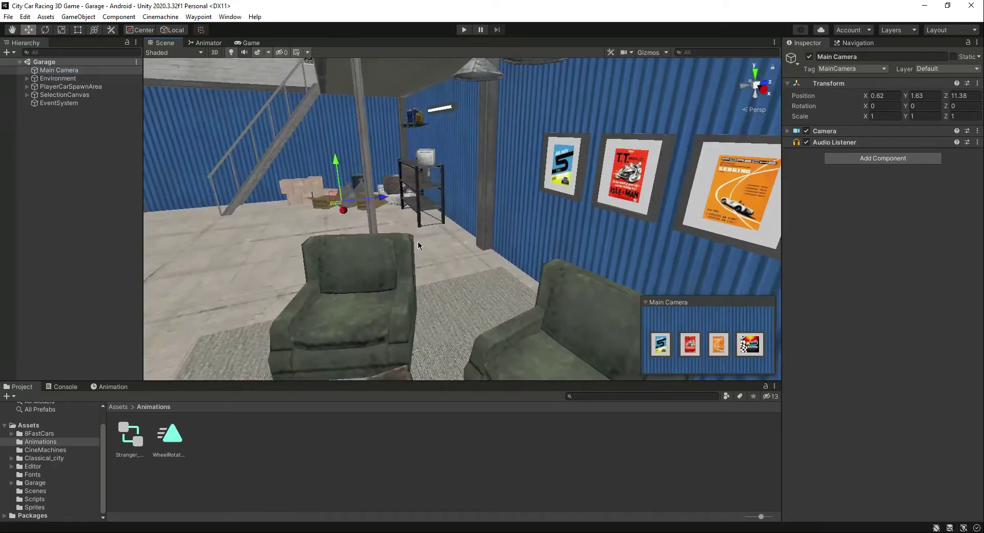
- Create a CameraAnim animation clip for Main Camera from the Animation window
{"action": "left_click", "coordinate": [123, 387]}
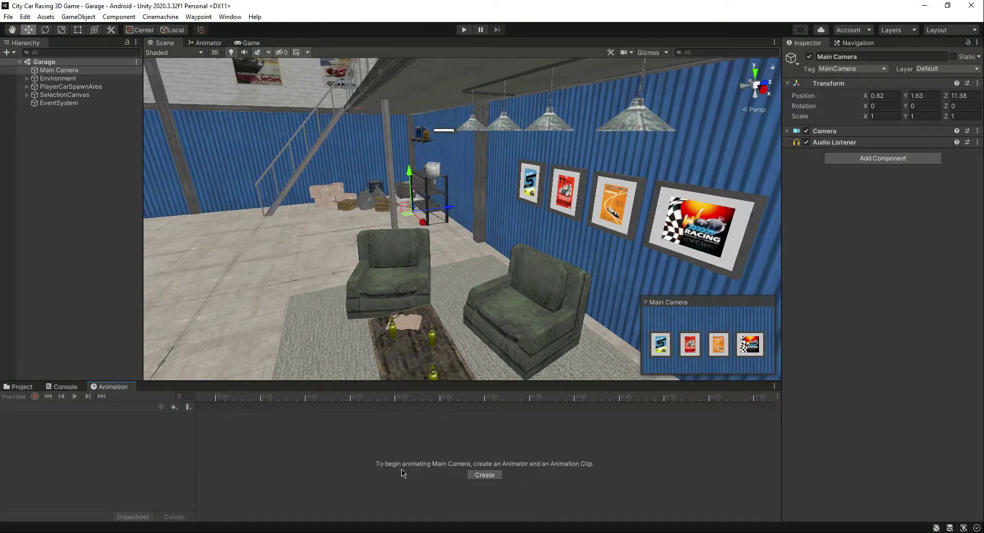
{"action": "left_click", "coordinate": [484, 475]}
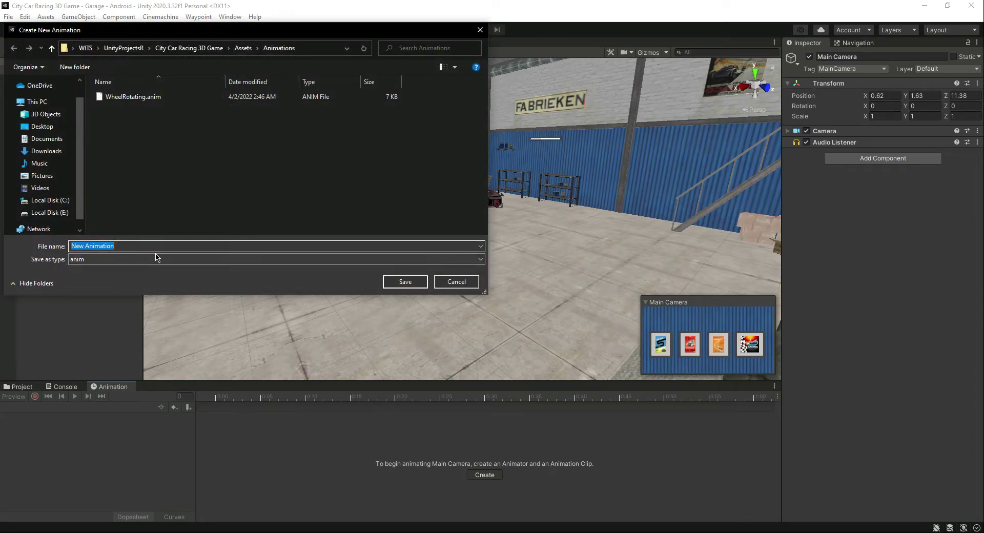
{"action": "type", "text": "CameraAnim"}
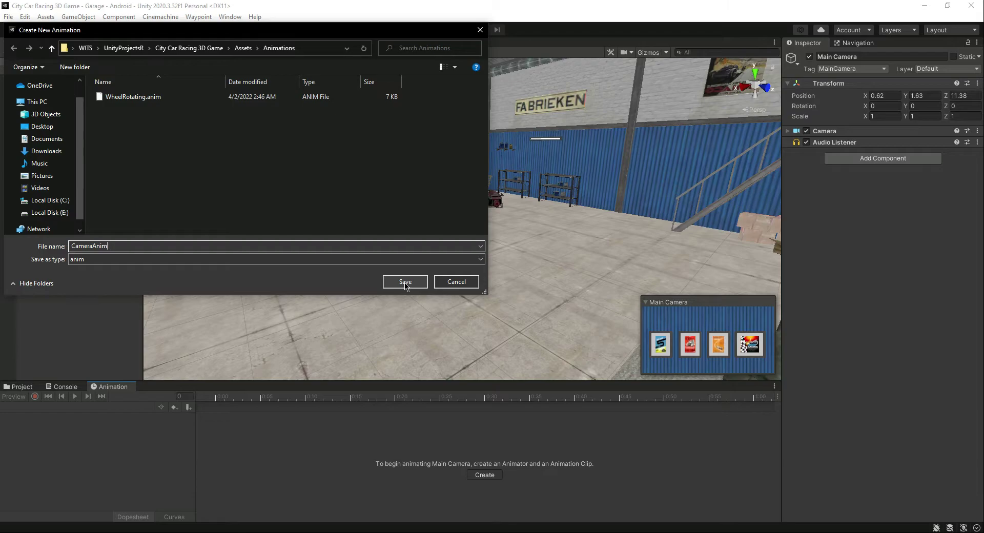
{"action": "left_click", "coordinate": [405, 283]}
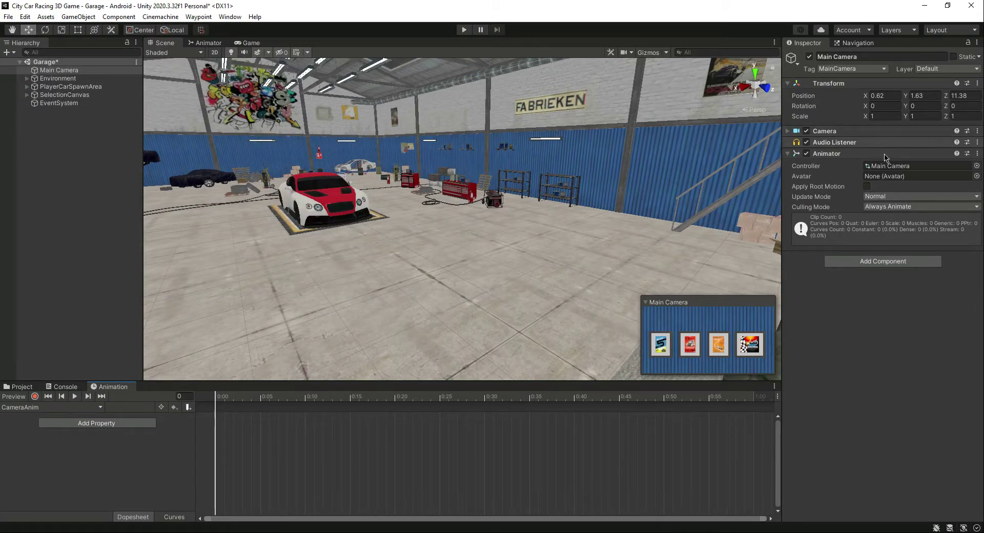
- Save, start keyframe recording, and key the camera's position at frames 0 and 2
{"action": "key", "text": "ctrl+s"}
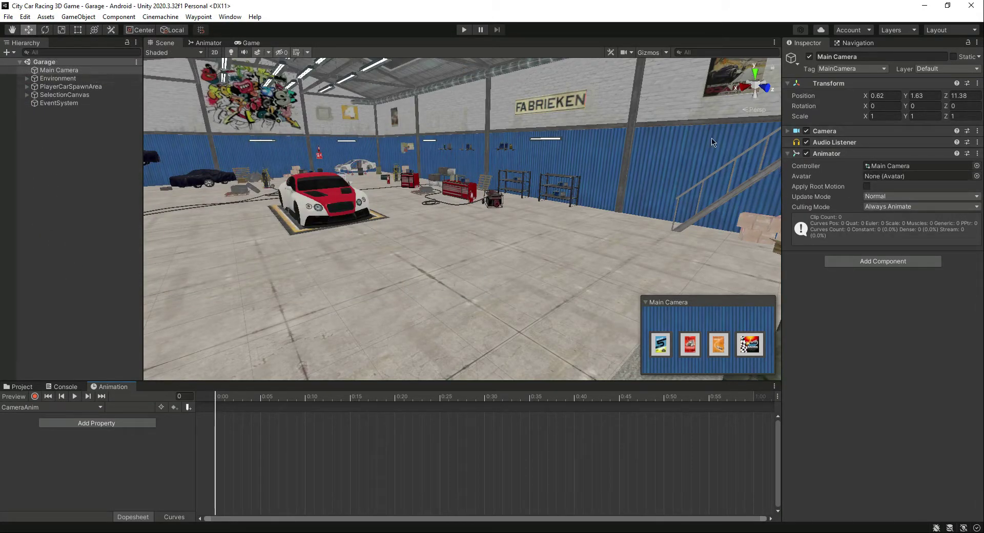
{"action": "key", "text": "f"}
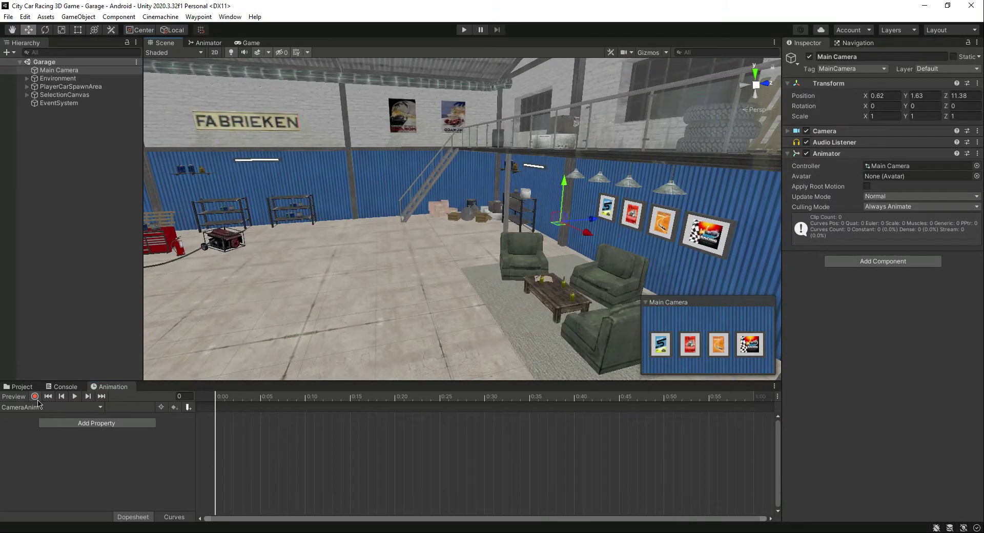
{"action": "left_click", "coordinate": [35, 396]}
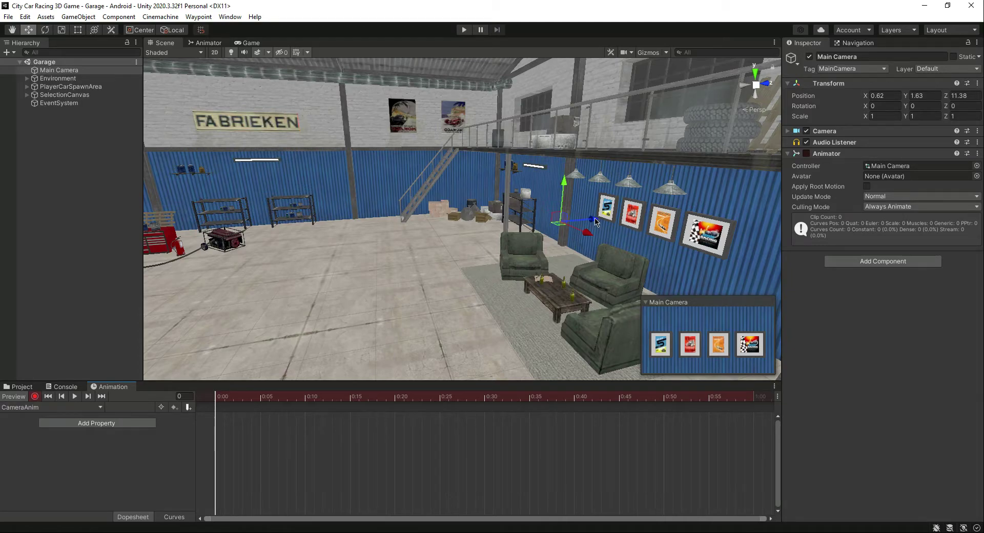
{"action": "left_click_drag", "start_coordinate": [594, 222], "coordinate": [551, 234]}
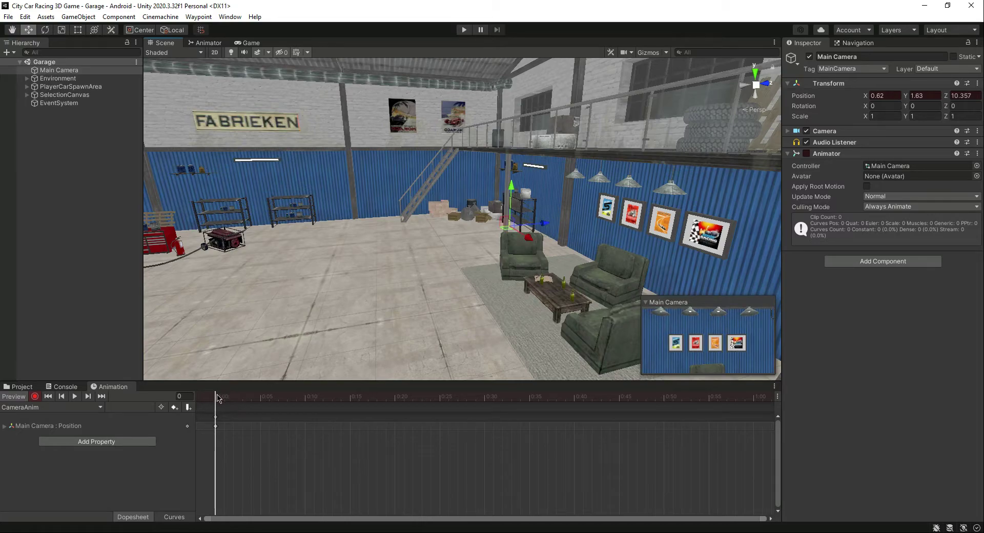
{"action": "left_click_drag", "start_coordinate": [218, 399], "coordinate": [233, 402]}
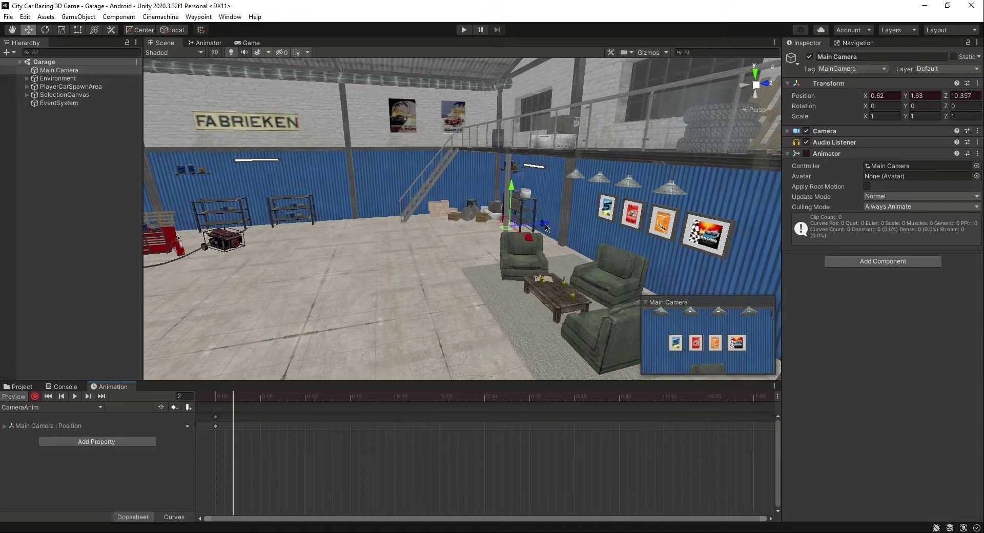
{"action": "left_click_drag", "start_coordinate": [546, 228], "coordinate": [490, 247]}
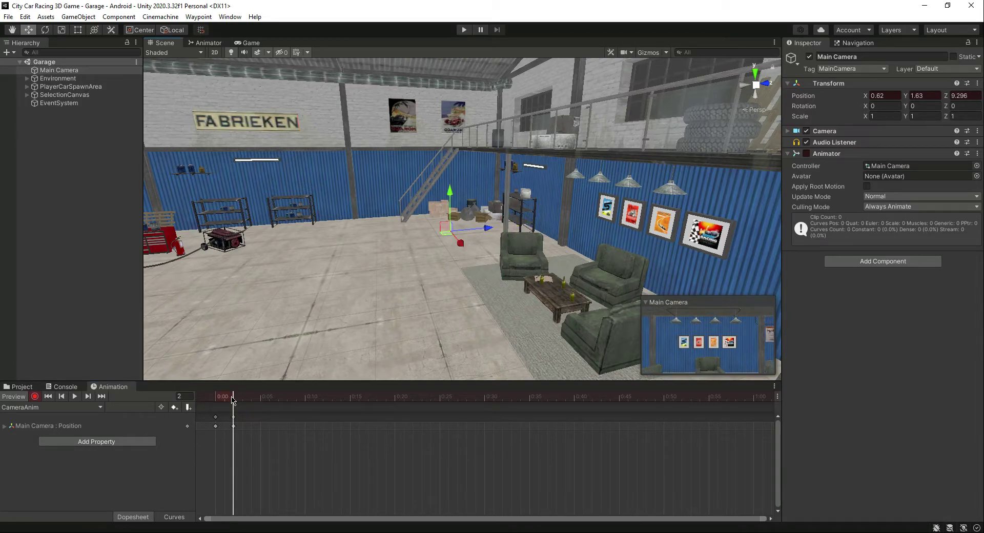
- Key further camera positions at frames 4, 6 and 8, ending at Z 6.173
{"action": "left_click_drag", "start_coordinate": [232, 401], "coordinate": [250, 406]}
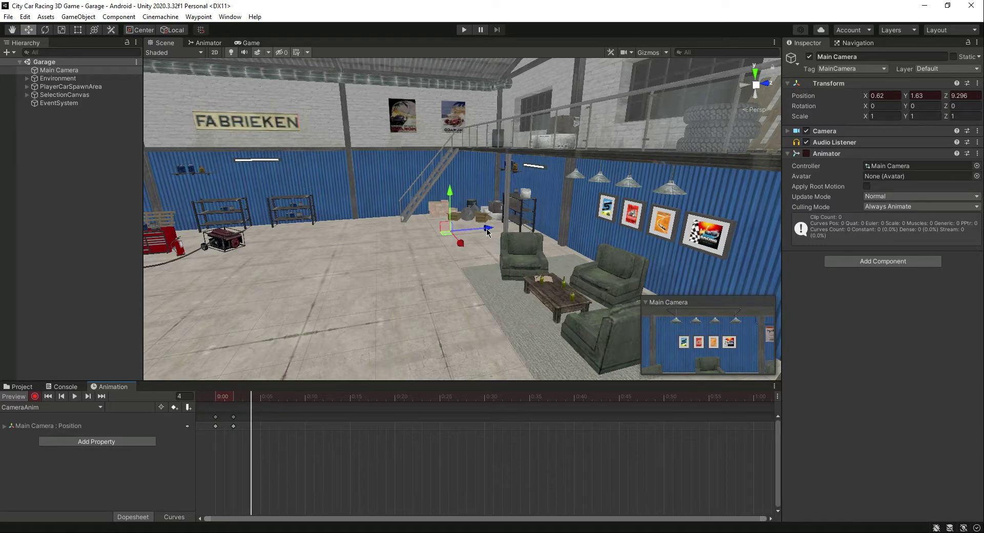
{"action": "left_click_drag", "start_coordinate": [486, 229], "coordinate": [430, 247]}
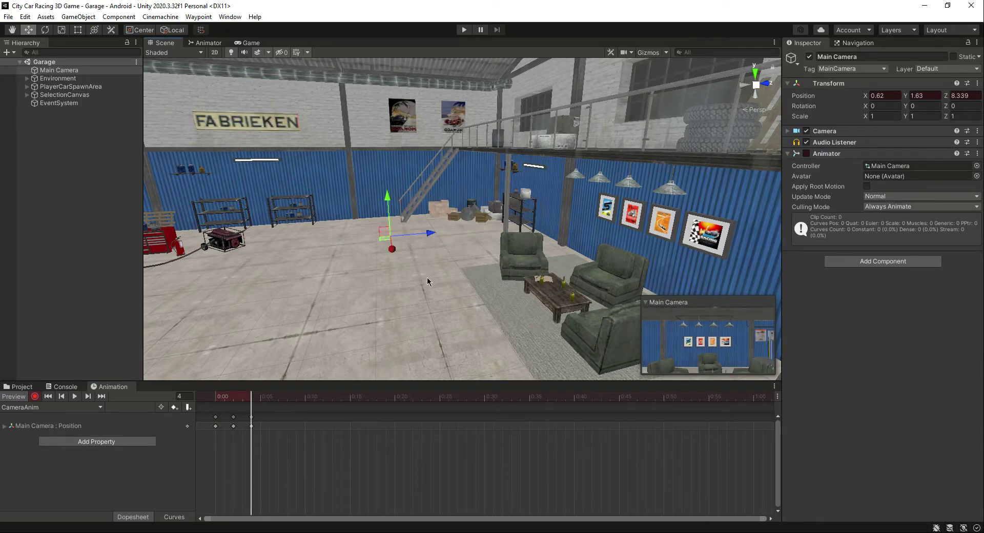
{"action": "left_click_drag", "start_coordinate": [251, 403], "coordinate": [268, 404]}
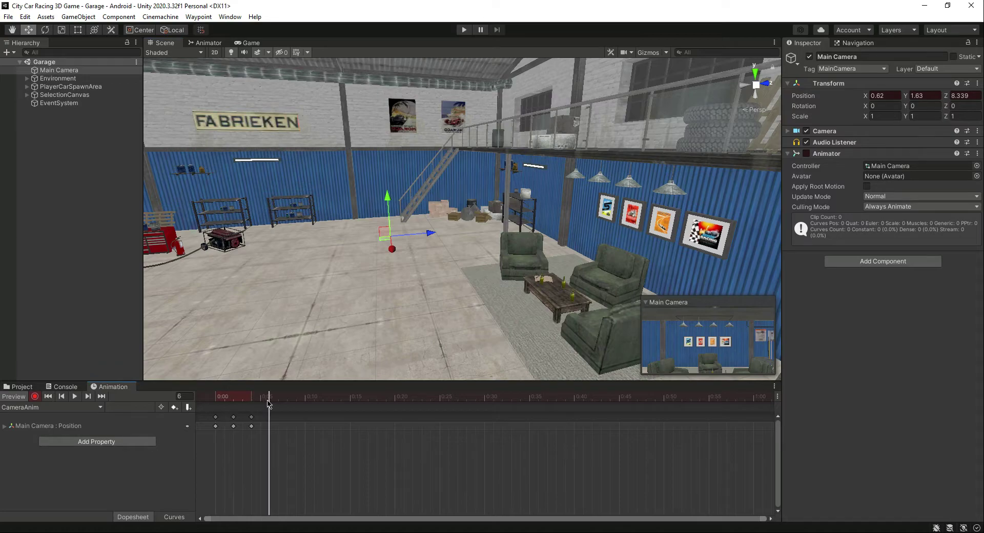
{"action": "left_click_drag", "start_coordinate": [432, 234], "coordinate": [344, 265]}
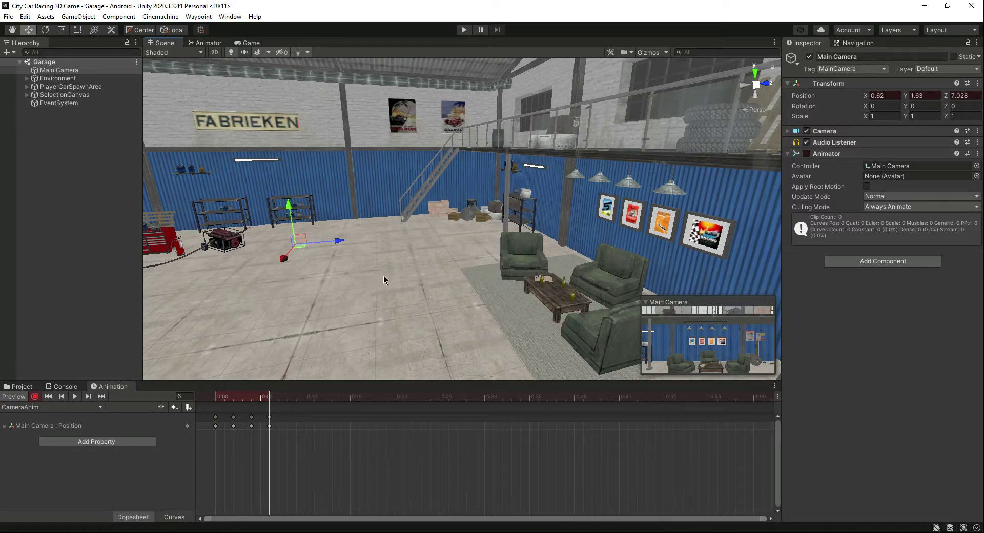
{"action": "left_click", "coordinate": [286, 402]}
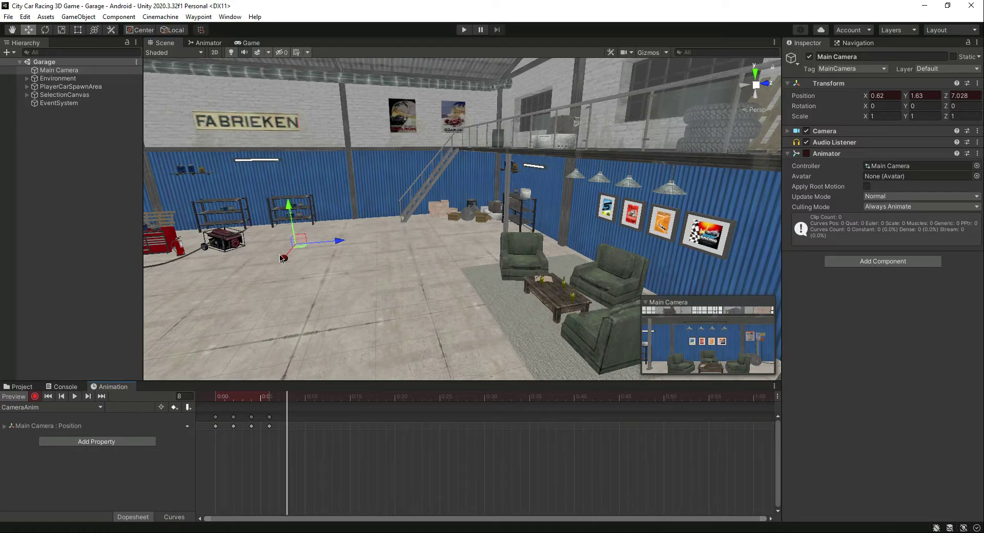
{"action": "left_click_drag", "start_coordinate": [339, 244], "coordinate": [270, 249]}
{"action": "left_click_drag", "start_coordinate": [449, 254], "coordinate": [531, 279], "text": "alt"}
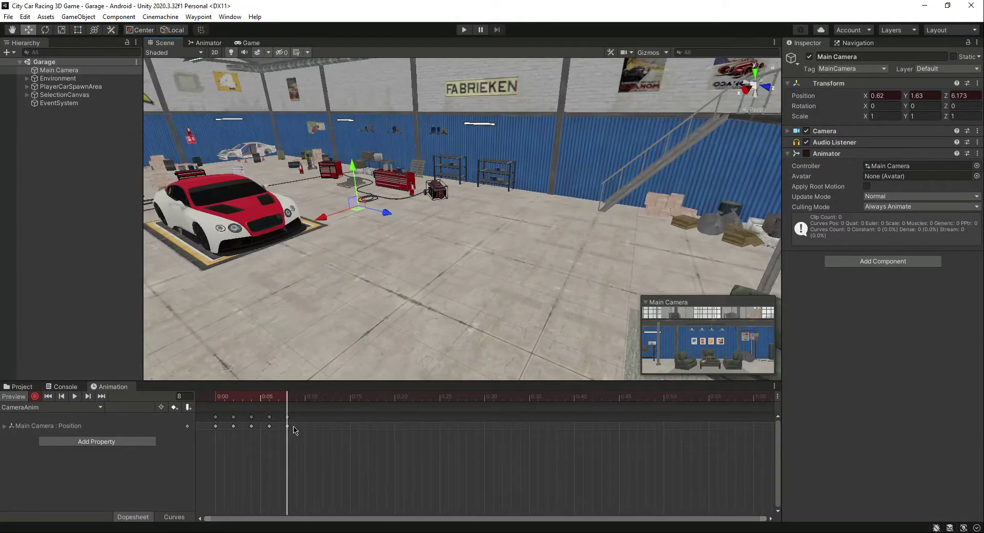
{"action": "left_click_drag", "start_coordinate": [288, 403], "coordinate": [305, 403]}
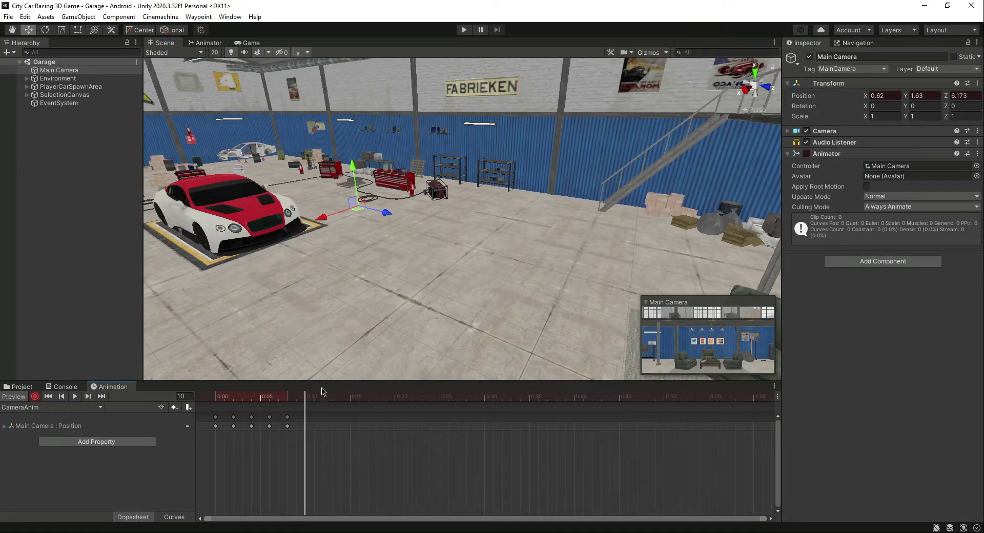
- Key Main Camera rotation Y -190 at frame 10, stop recording, and preview the clip
{"action": "left_click", "coordinate": [923, 106]}
{"action": "type", "text": "-190"}
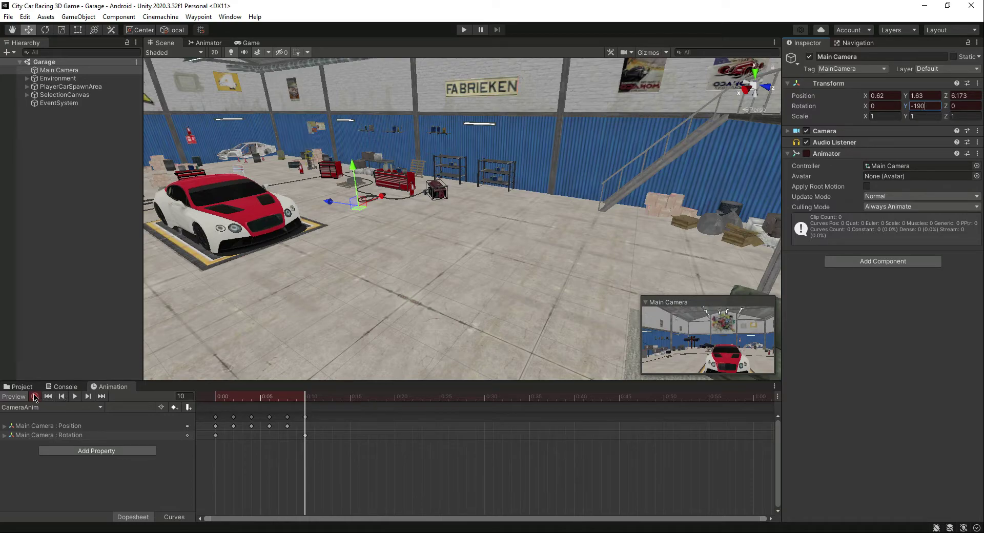
{"action": "left_click", "coordinate": [35, 396]}
{"action": "left_click", "coordinate": [75, 396]}
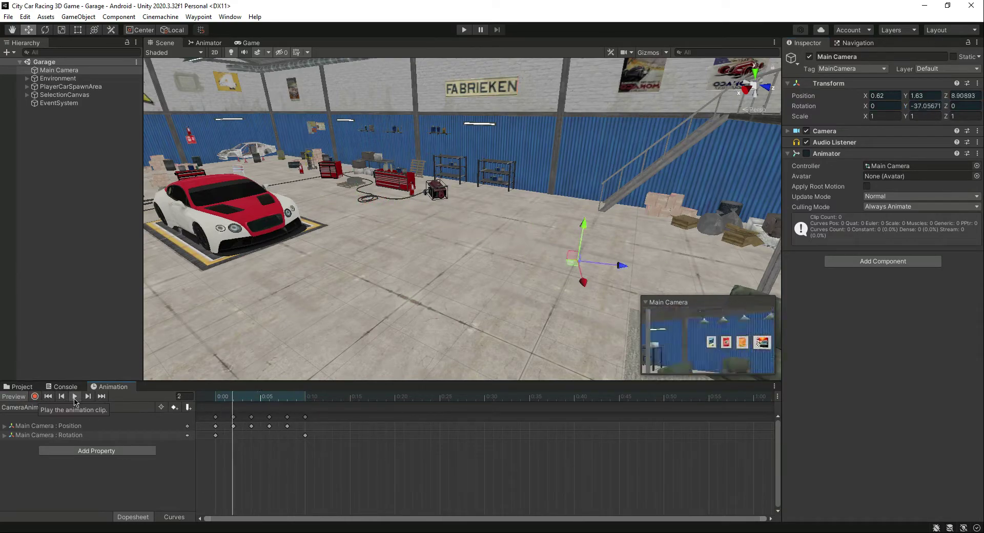
{"action": "left_click", "coordinate": [75, 396]}
{"action": "left_click", "coordinate": [305, 417]}
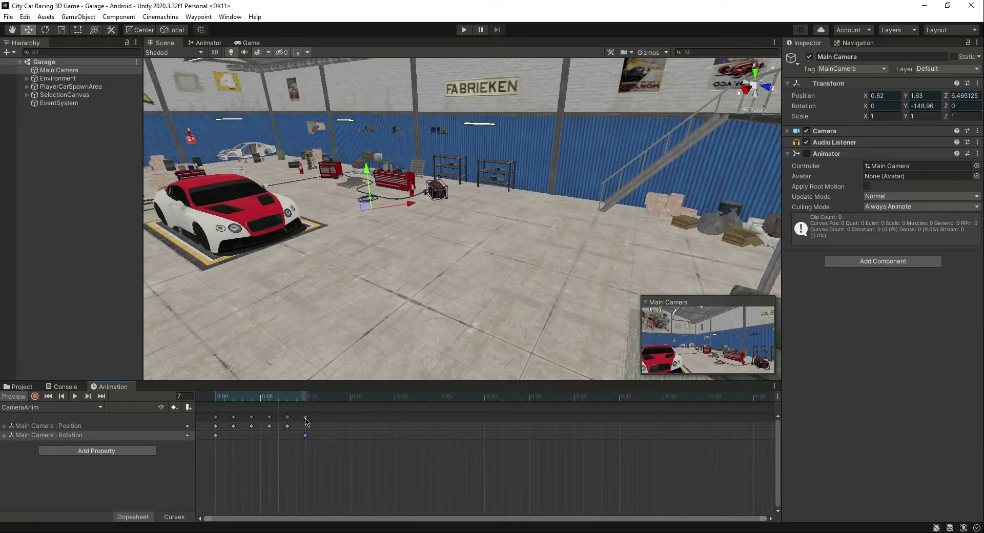
- Spread the early keyframes out to roughly 0:15, 0:20, 0:30, 0:45 and 1:00
{"action": "left_click_drag", "start_coordinate": [307, 421], "coordinate": [756, 417]}
{"action": "left_click_drag", "start_coordinate": [287, 426], "coordinate": [709, 417]}
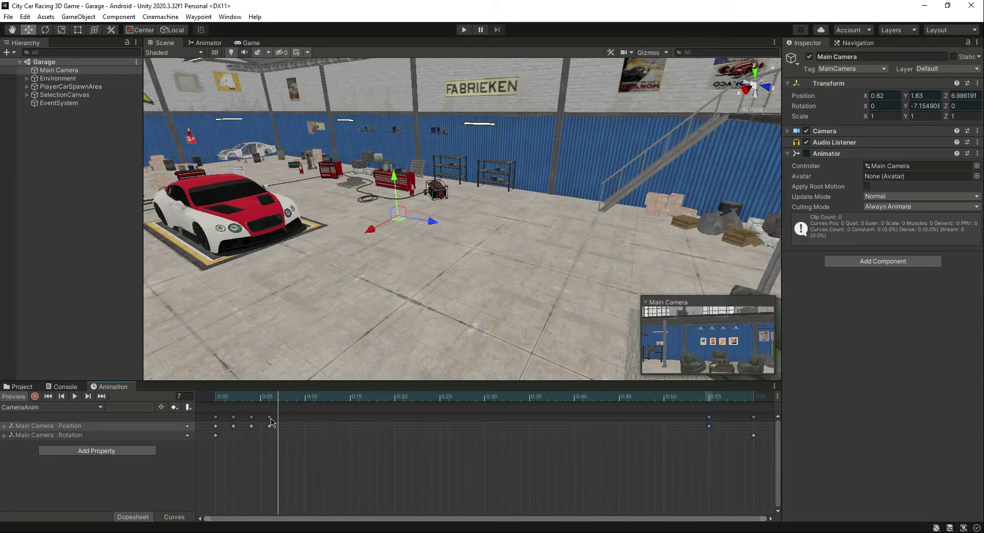
{"action": "left_click_drag", "start_coordinate": [271, 419], "coordinate": [619, 418]}
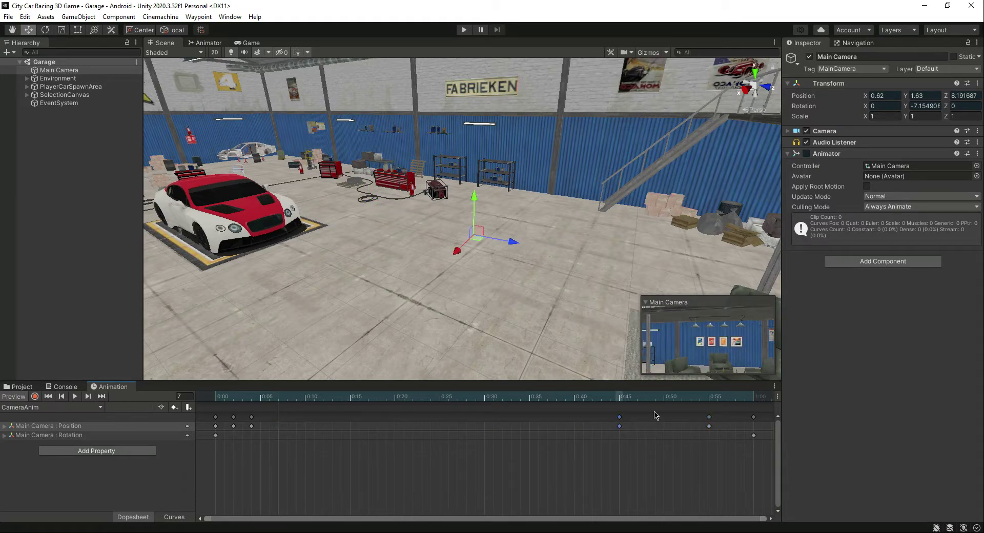
{"action": "left_click_drag", "start_coordinate": [709, 416], "coordinate": [575, 417]}
{"action": "left_click_drag", "start_coordinate": [251, 419], "coordinate": [489, 419]}
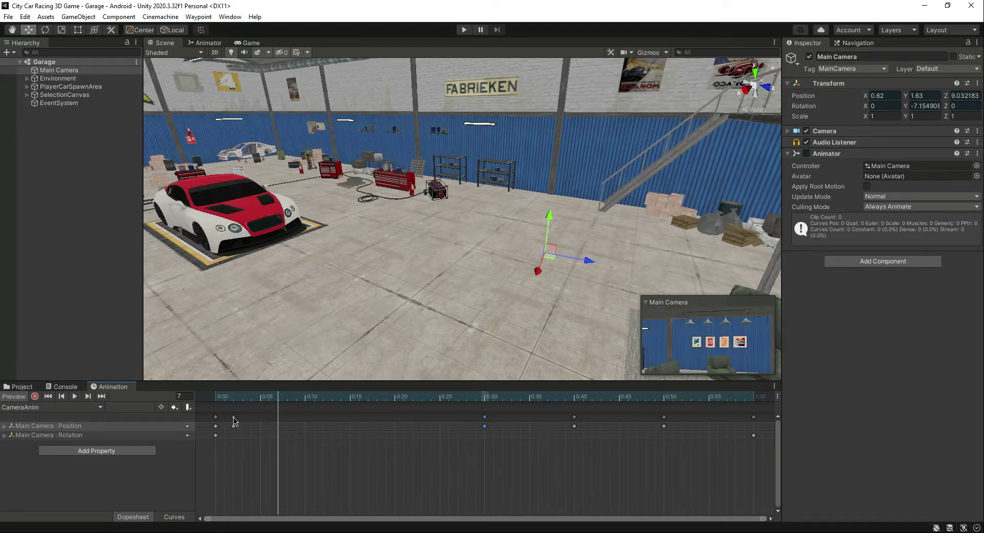
{"action": "left_click_drag", "start_coordinate": [233, 418], "coordinate": [394, 417]}
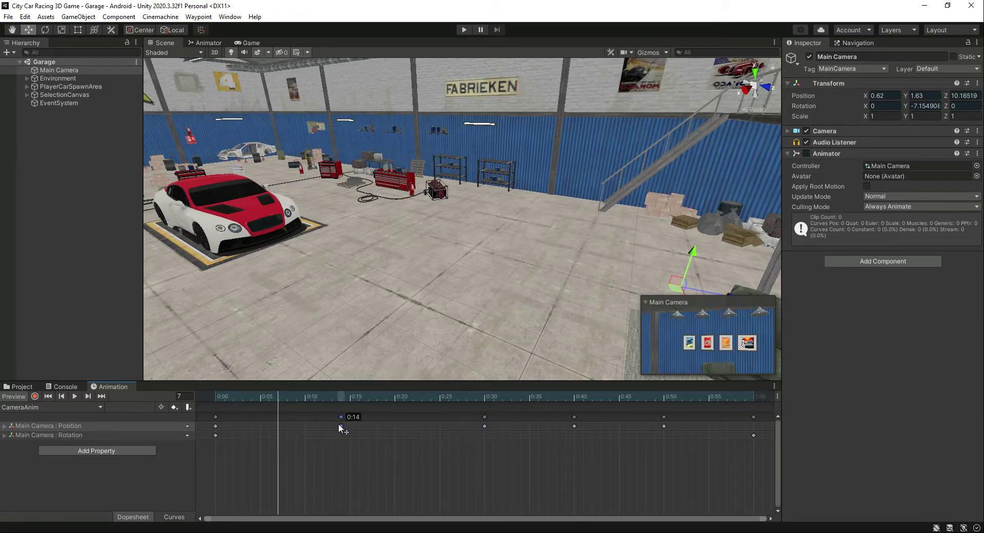
{"action": "left_click_drag", "start_coordinate": [341, 428], "coordinate": [350, 424]}
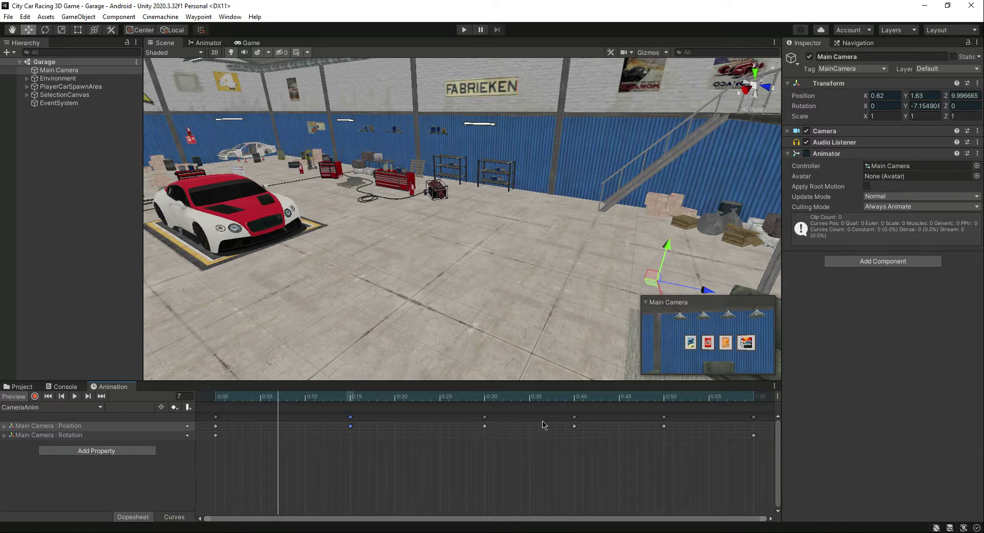
- Zoom out the timeline and push the last keyframes to 1:00 and 1:15
{"action": "left_click_drag", "start_coordinate": [574, 418], "coordinate": [714, 416]}
{"action": "scroll", "coordinate": [718, 467], "scroll_direction": "down", "scroll_amount": 1}
{"action": "scroll", "coordinate": [718, 467], "scroll_direction": "down", "scroll_amount": 1}
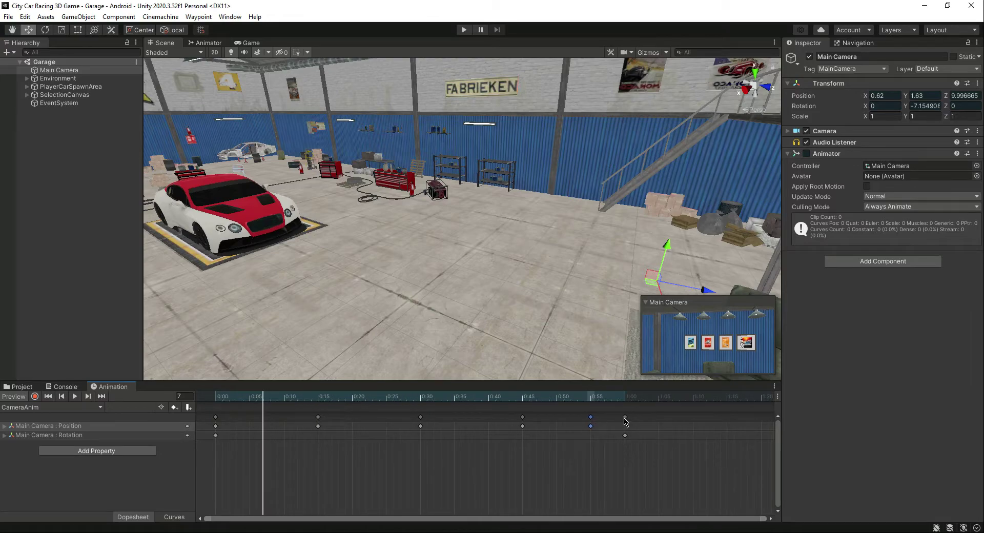
{"action": "left_click_drag", "start_coordinate": [625, 417], "coordinate": [693, 416]}
{"action": "left_click_drag", "start_coordinate": [591, 417], "coordinate": [626, 420]}
{"action": "left_click_drag", "start_coordinate": [693, 417], "coordinate": [727, 420]}
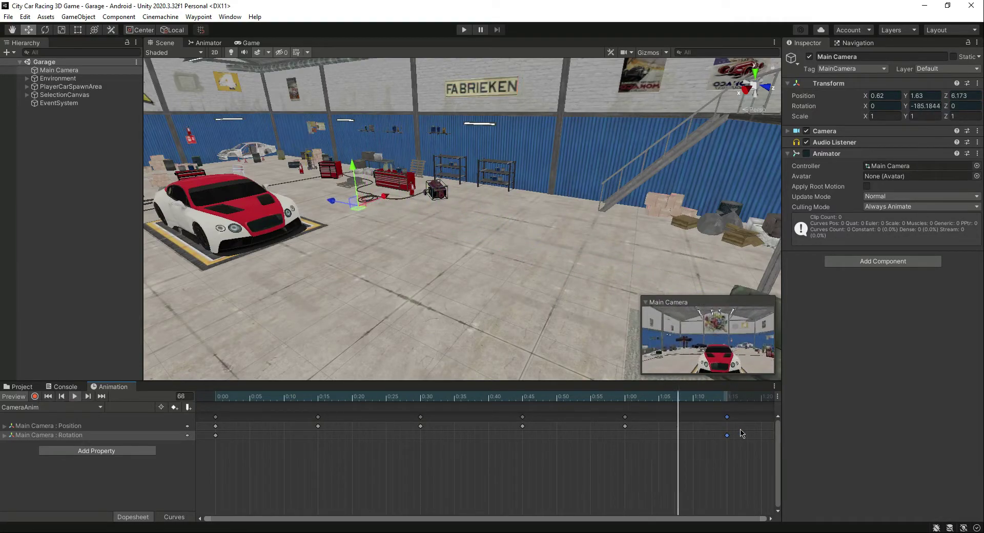
- Stop the preview and move the playhead beyond the last keyframe at 1:15
{"action": "left_click", "coordinate": [75, 396]}
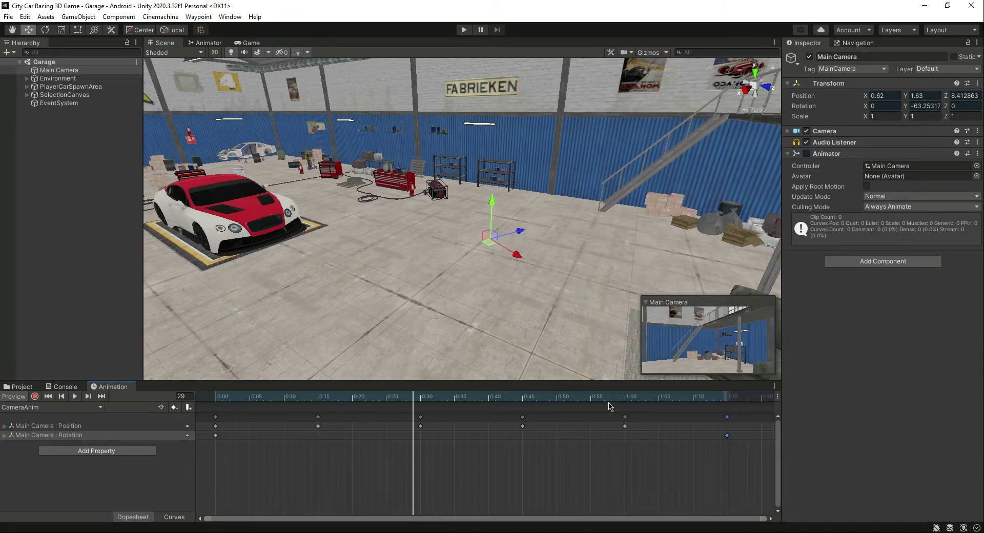
{"action": "left_click", "coordinate": [625, 398]}
{"action": "left_click_drag", "start_coordinate": [633, 404], "coordinate": [728, 412]}
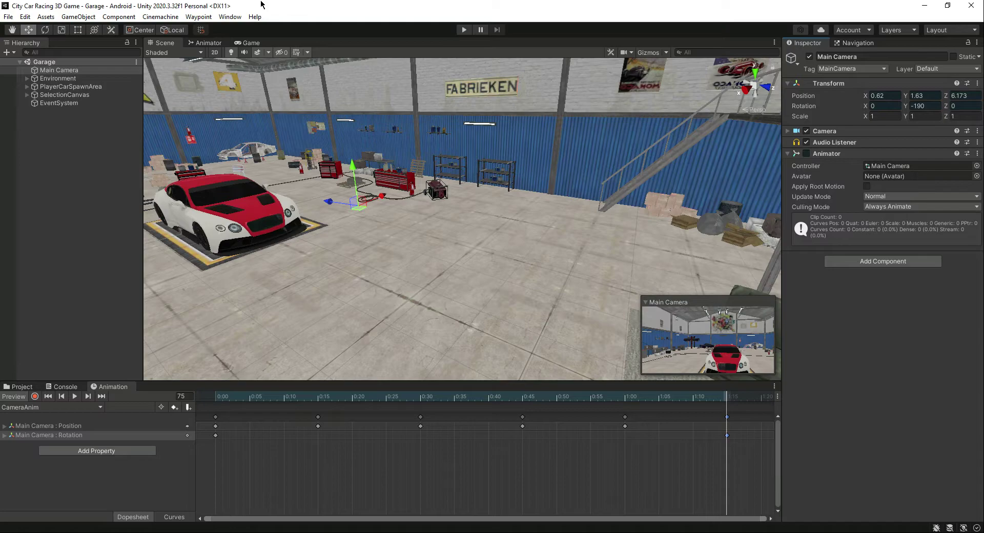
{"action": "scroll", "coordinate": [733, 431], "scroll_direction": "down", "scroll_amount": 6}
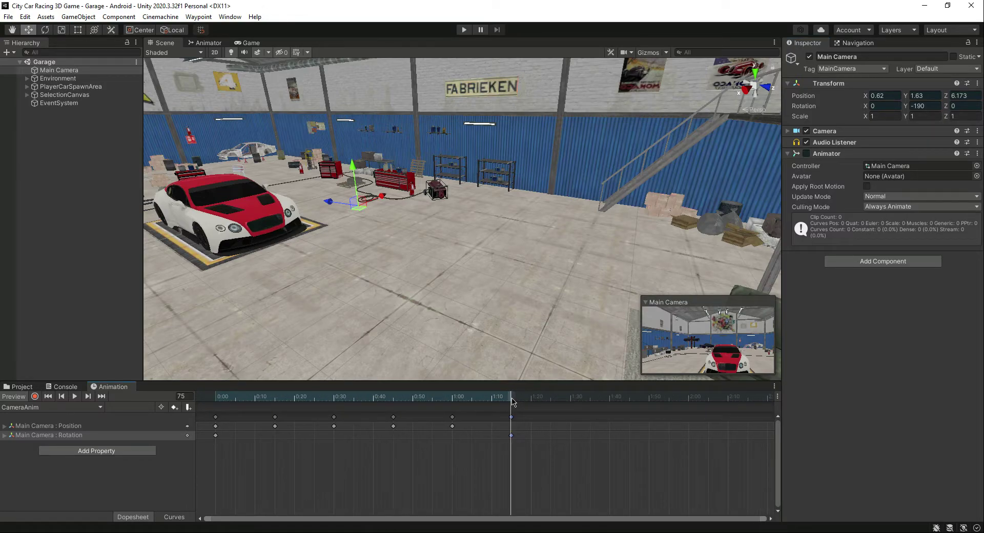
{"action": "left_click_drag", "start_coordinate": [512, 401], "coordinate": [572, 409]}
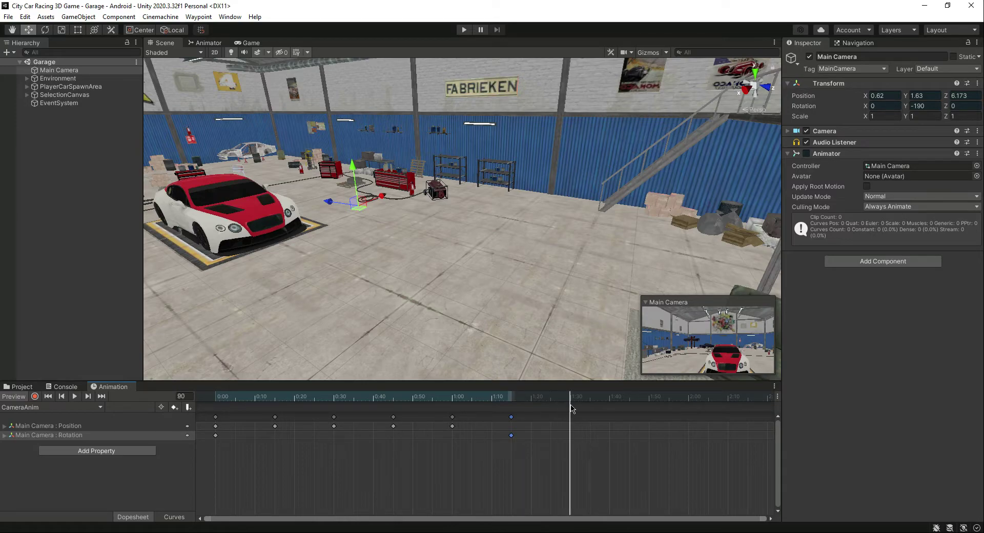
- Record camera position keys at 1:30, 1:45 and 2:00, moving it sideways, lower and closer to the car
{"action": "left_click", "coordinate": [35, 396]}
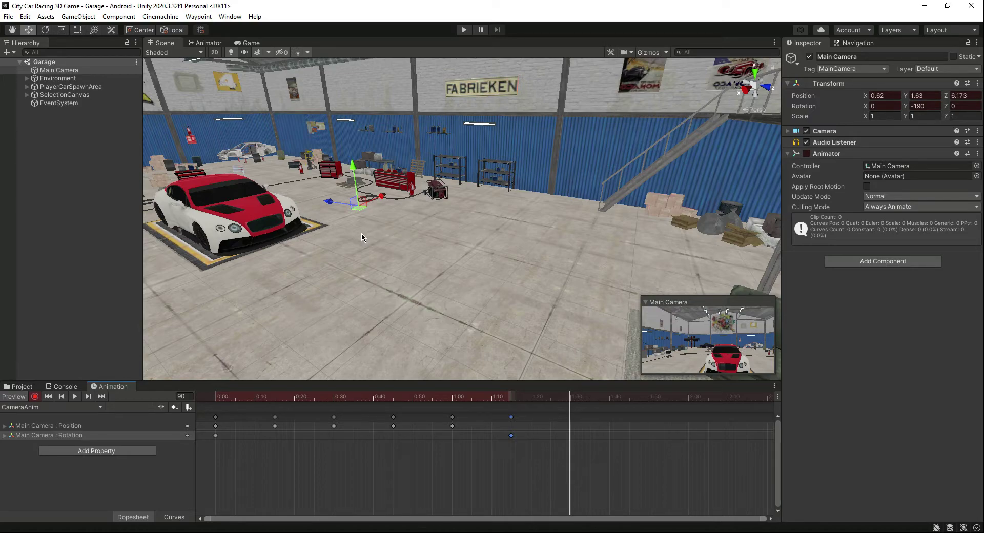
{"action": "left_click_drag", "start_coordinate": [359, 208], "coordinate": [435, 163]}
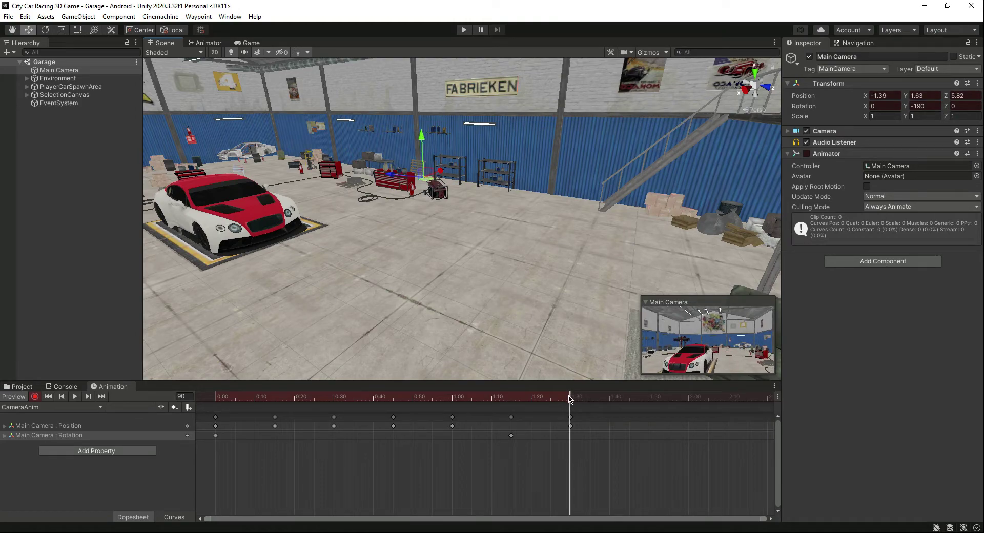
{"action": "left_click_drag", "start_coordinate": [568, 396], "coordinate": [631, 406]}
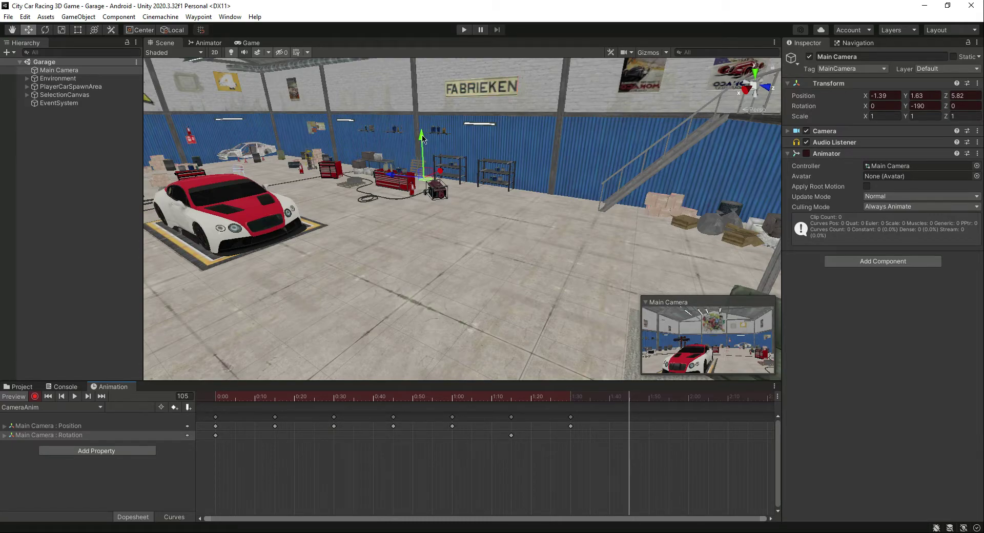
{"action": "left_click_drag", "start_coordinate": [424, 138], "coordinate": [431, 167]}
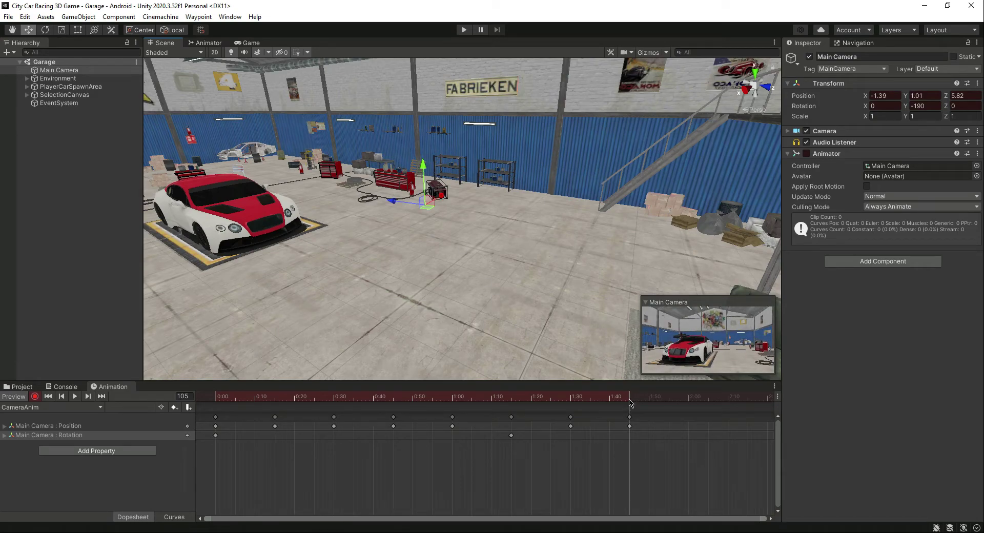
{"action": "left_click_drag", "start_coordinate": [630, 403], "coordinate": [688, 404]}
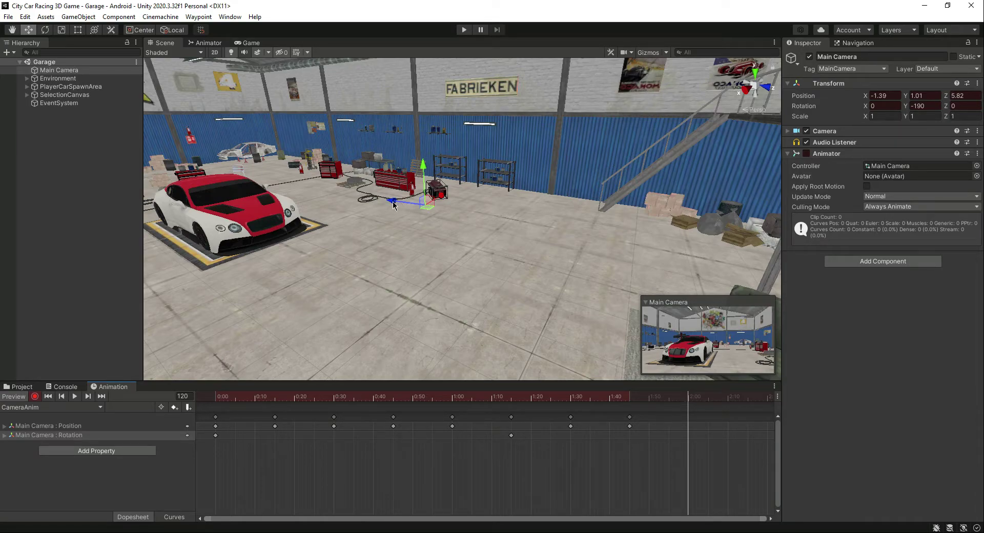
{"action": "left_click_drag", "start_coordinate": [394, 204], "coordinate": [376, 204]}
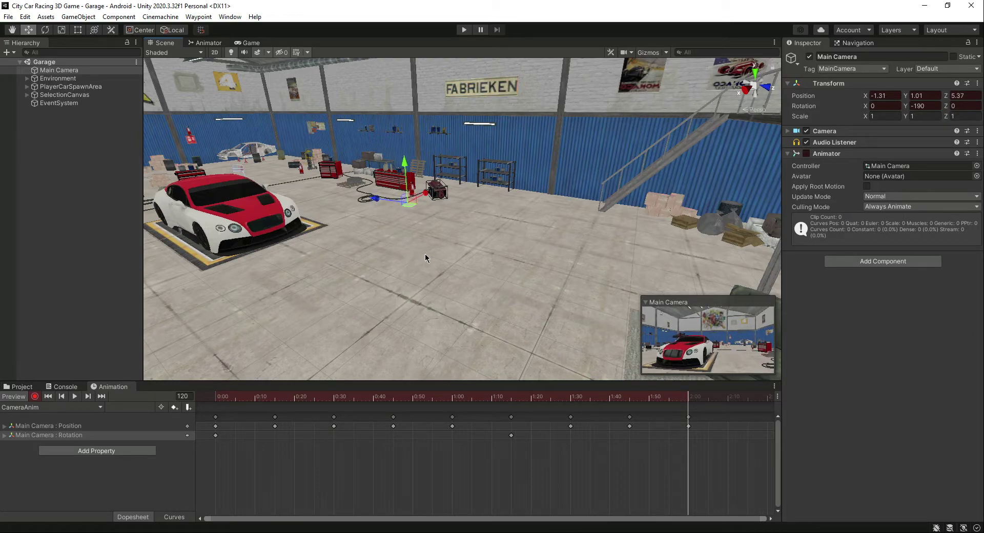
{"action": "left_click", "coordinate": [35, 397]}
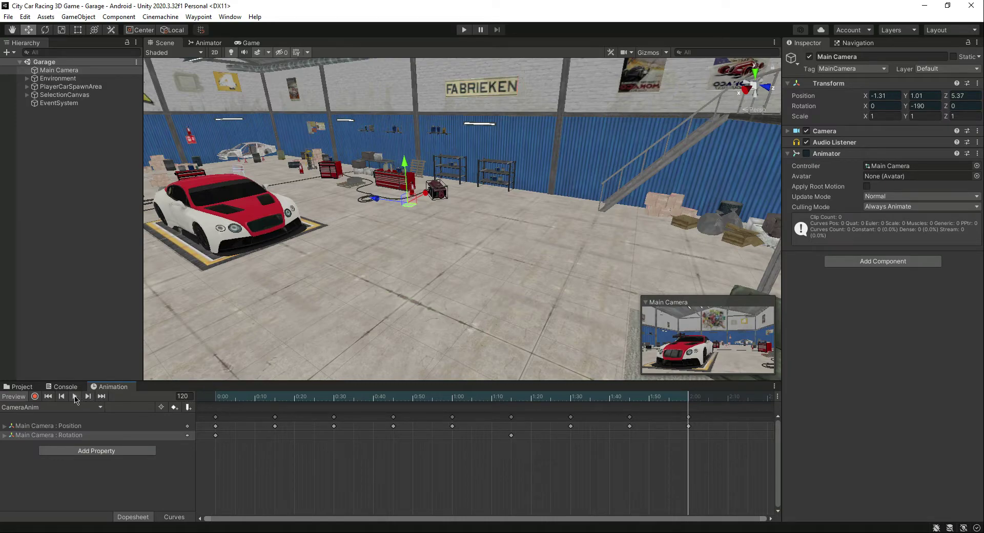
{"action": "left_click", "coordinate": [75, 397]}
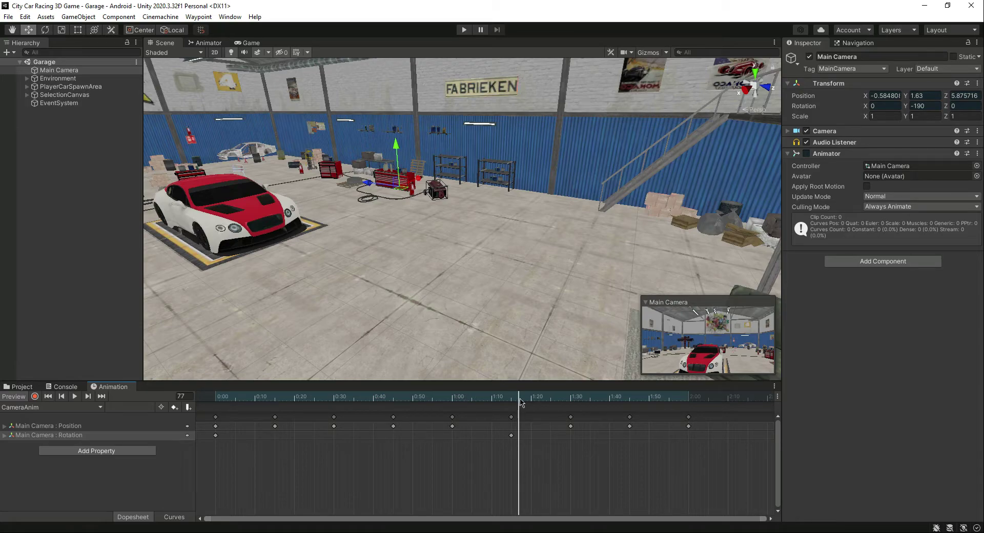
- Rewind, zoom out, and drag the keyframe columns later, out to roughly 4:57
{"action": "left_click_drag", "start_coordinate": [519, 403], "coordinate": [192, 406]}
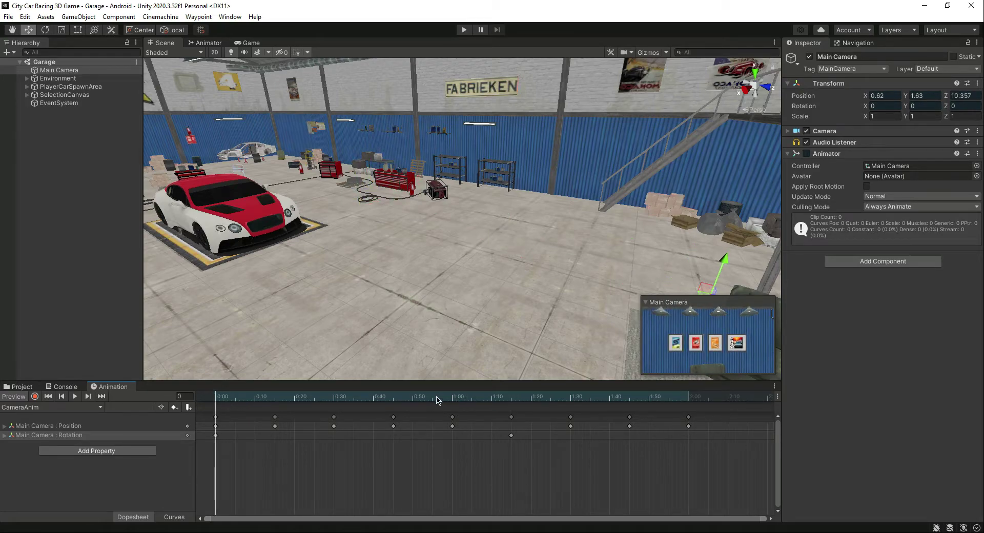
{"action": "scroll", "coordinate": [566, 470], "scroll_direction": "down", "scroll_amount": 6}
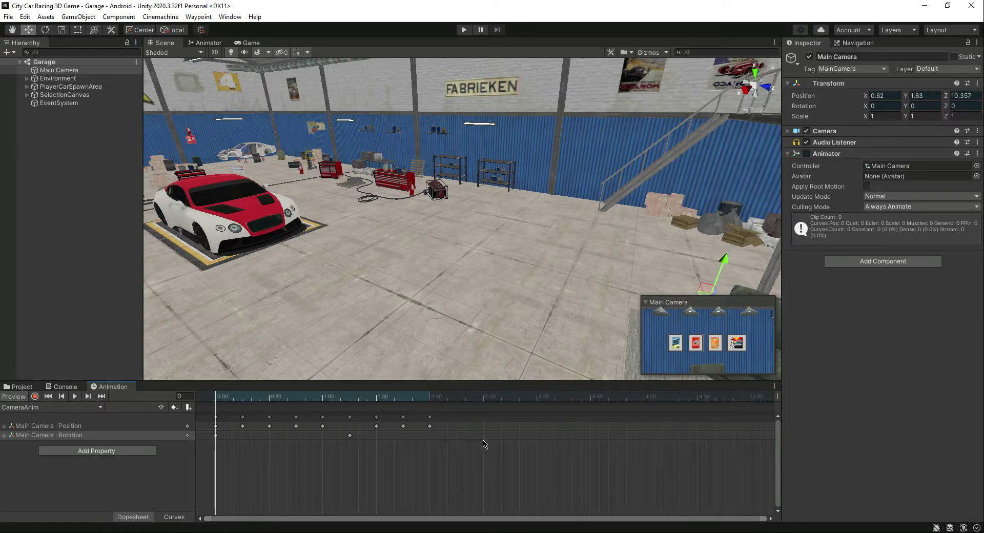
{"action": "left_click_drag", "start_coordinate": [429, 420], "coordinate": [750, 433]}
{"action": "left_click_drag", "start_coordinate": [403, 418], "coordinate": [697, 415]}
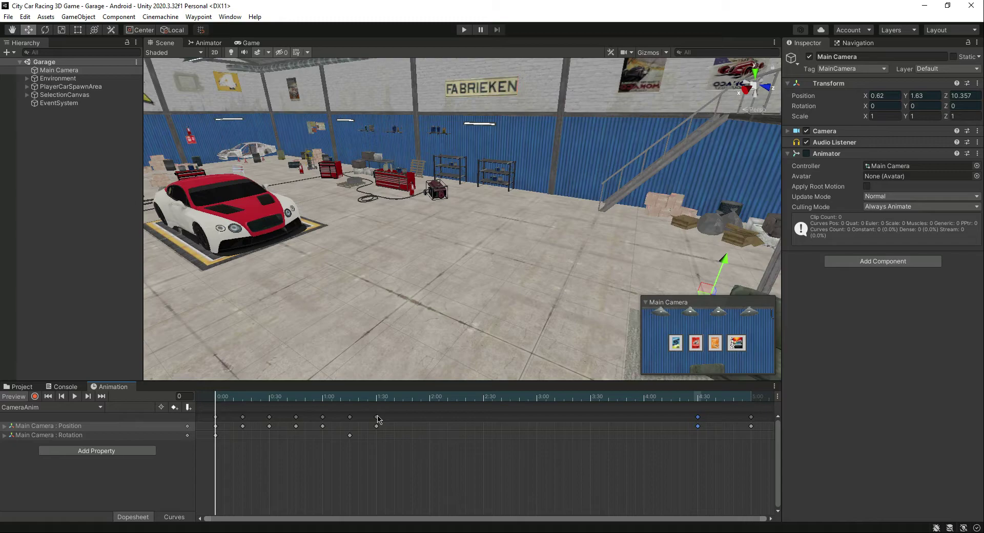
{"action": "left_click_drag", "start_coordinate": [377, 417], "coordinate": [651, 419]}
{"action": "left_click_drag", "start_coordinate": [590, 425], "coordinate": [591, 426]}
{"action": "left_click_drag", "start_coordinate": [351, 418], "coordinate": [481, 417]}
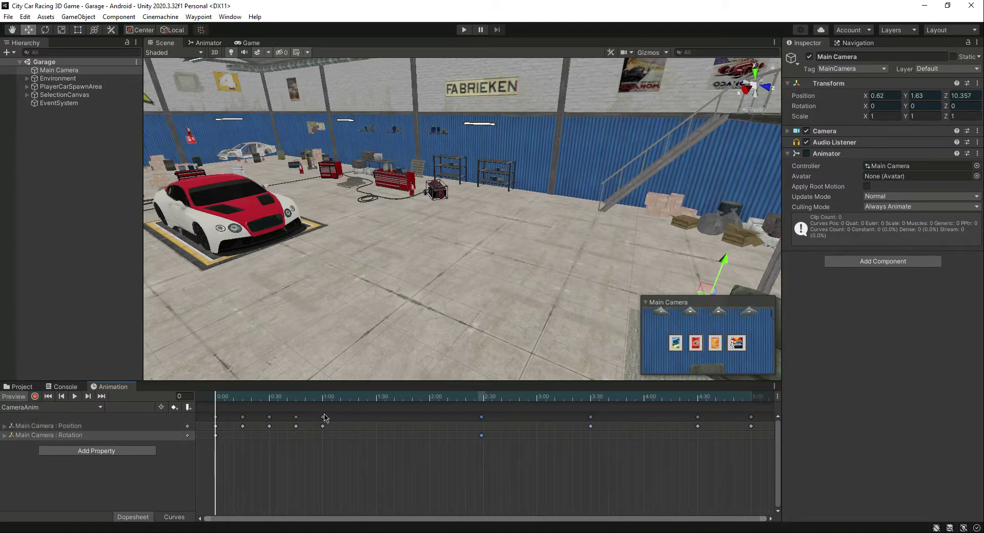
{"action": "left_click_drag", "start_coordinate": [324, 417], "coordinate": [395, 417]}
{"action": "left_click_drag", "start_coordinate": [267, 426], "coordinate": [350, 419]}
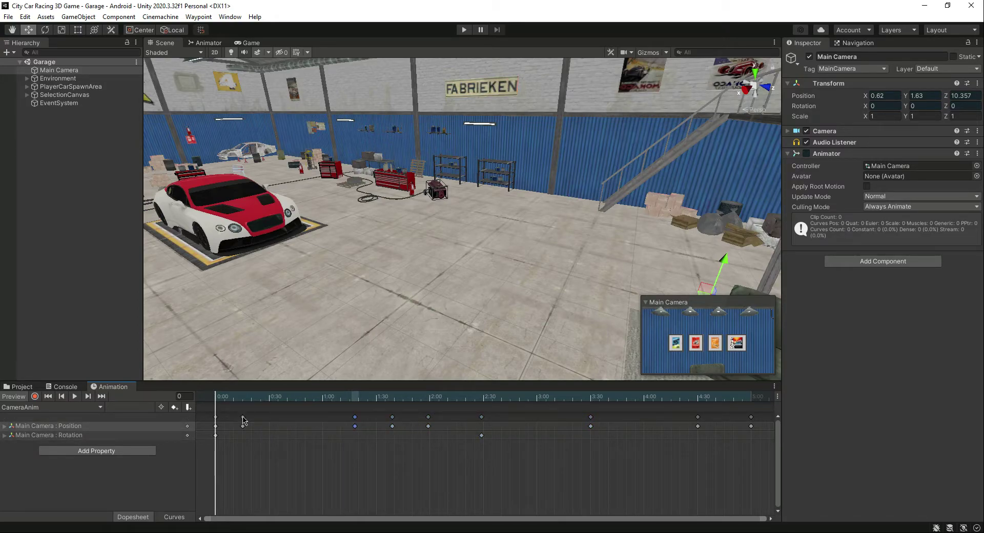
{"action": "left_click_drag", "start_coordinate": [243, 421], "coordinate": [325, 418]}
- Settle the columns at 30-second spacing, rotation key at 2:30 and the last at 4:00, then preview
{"action": "scroll", "coordinate": [579, 484], "scroll_direction": "down", "scroll_amount": 3}
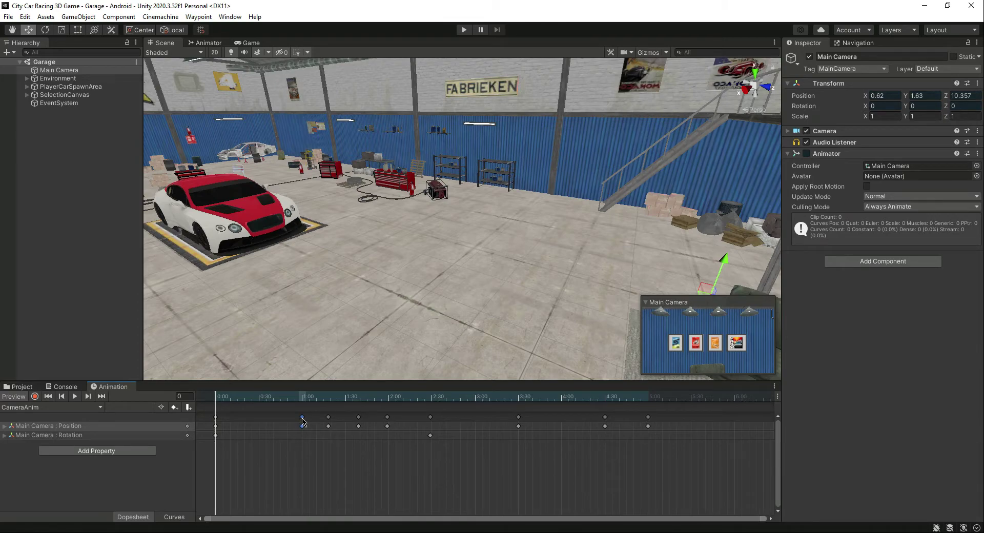
{"action": "left_click_drag", "start_coordinate": [303, 421], "coordinate": [260, 418]}
{"action": "left_click", "coordinate": [330, 418]}
{"action": "left_click_drag", "start_coordinate": [330, 421], "coordinate": [390, 421]}
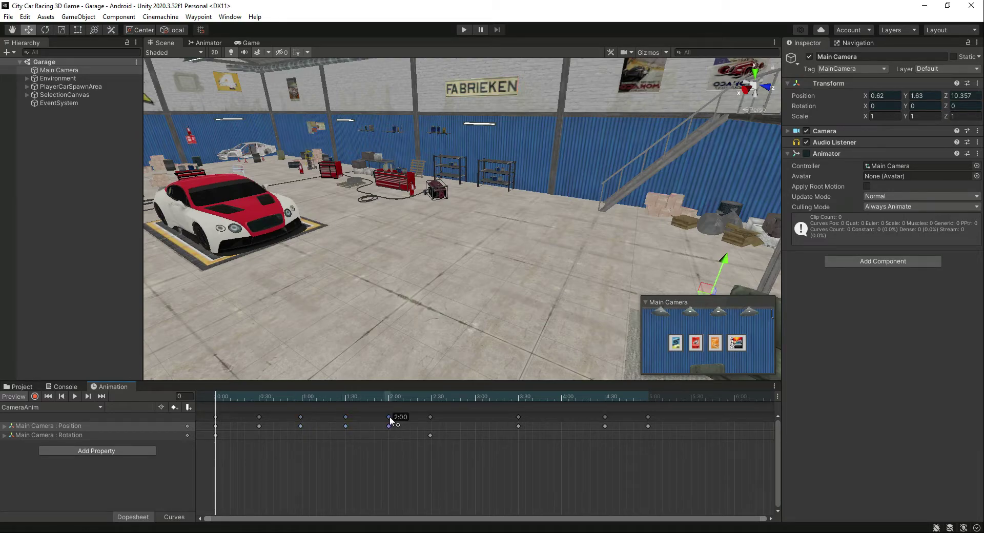
{"action": "left_click", "coordinate": [430, 417]}
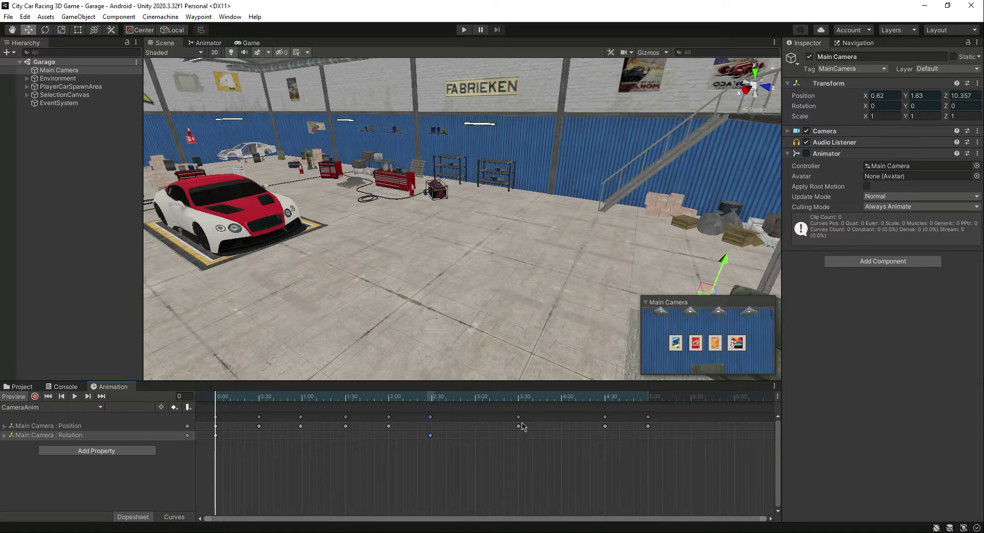
{"action": "left_click_drag", "start_coordinate": [522, 418], "coordinate": [476, 419]}
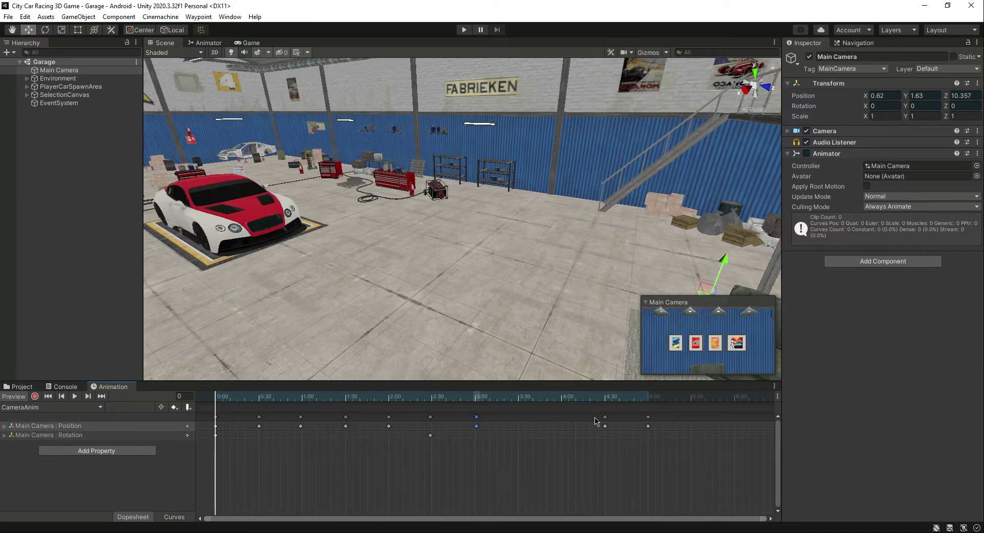
{"action": "left_click_drag", "start_coordinate": [606, 422], "coordinate": [520, 424]}
{"action": "left_click_drag", "start_coordinate": [562, 423], "coordinate": [562, 423]}
{"action": "left_click", "coordinate": [74, 398]}
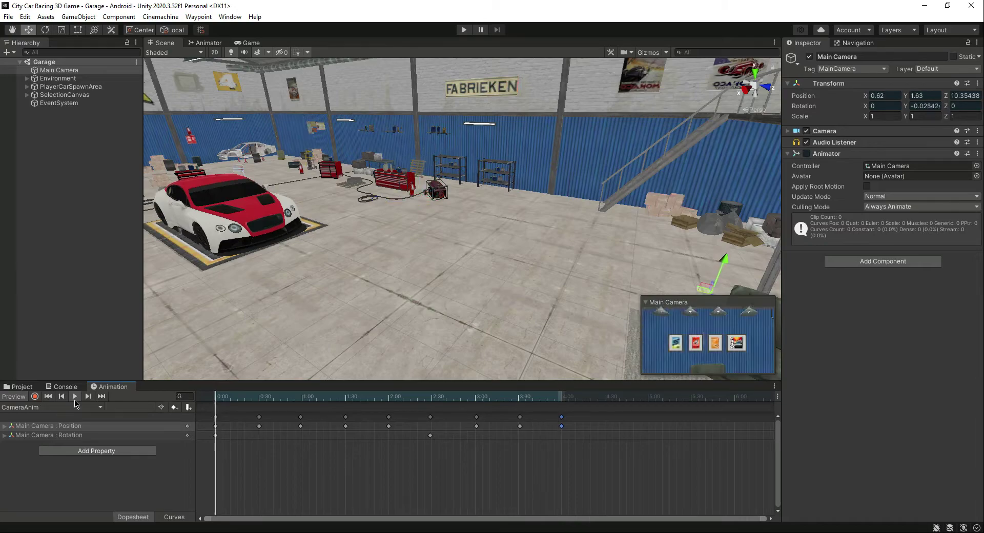
- Stop the preview and push the later keyframes out to about 4:00, 4:57 and 6:00
{"action": "left_click", "coordinate": [75, 396]}
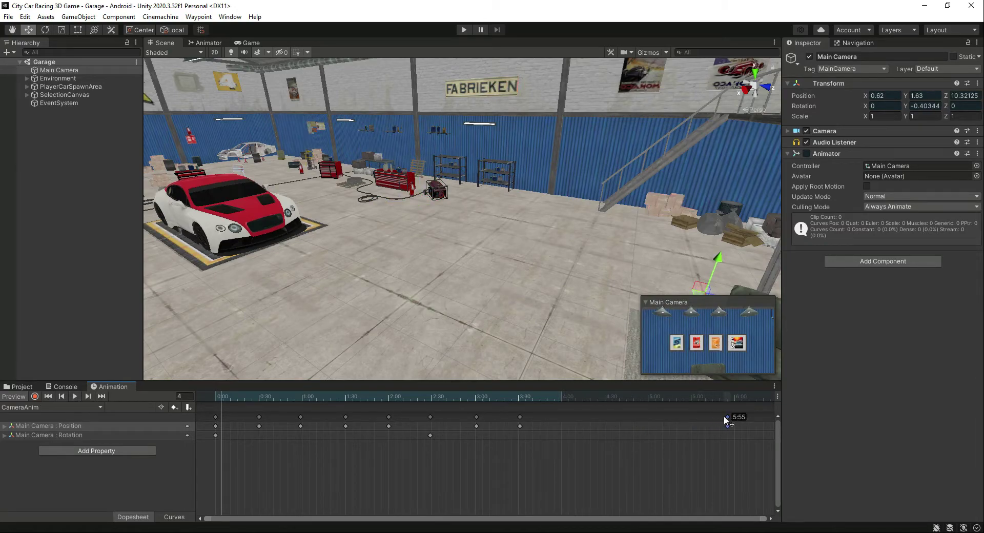
{"action": "left_click_drag", "start_coordinate": [736, 422], "coordinate": [736, 422]}
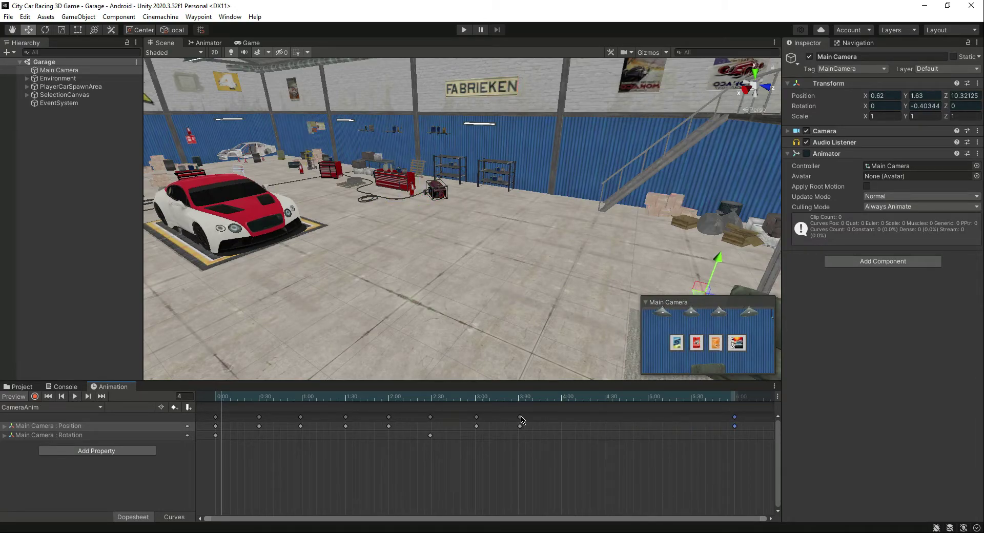
{"action": "left_click_drag", "start_coordinate": [521, 417], "coordinate": [648, 428]}
{"action": "left_click_drag", "start_coordinate": [477, 418], "coordinate": [562, 426]}
{"action": "left_click_drag", "start_coordinate": [430, 417], "coordinate": [468, 424]}
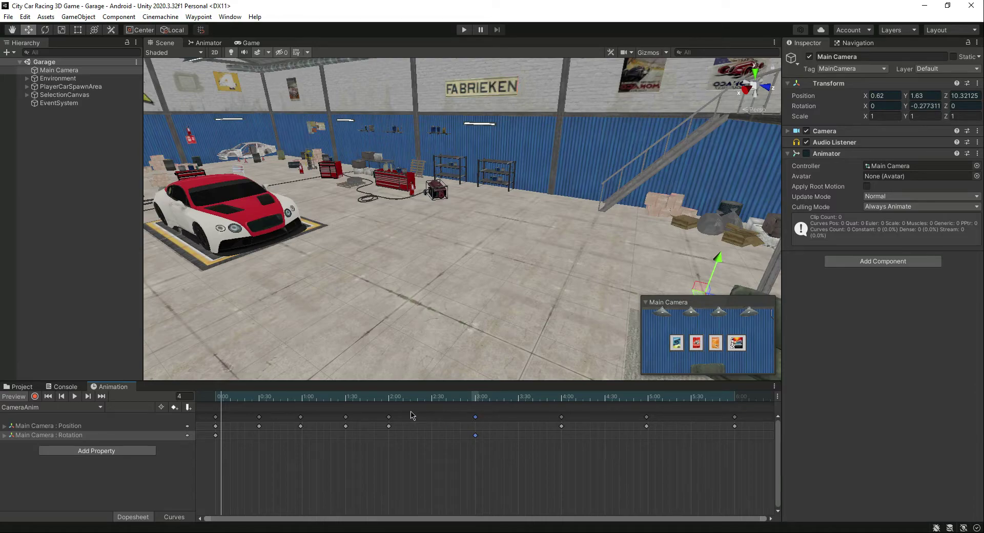
- Zoom out and spread all keyframes further, from about 2:00 out to 8:59
{"action": "scroll", "coordinate": [664, 476], "scroll_direction": "down", "scroll_amount": 4}
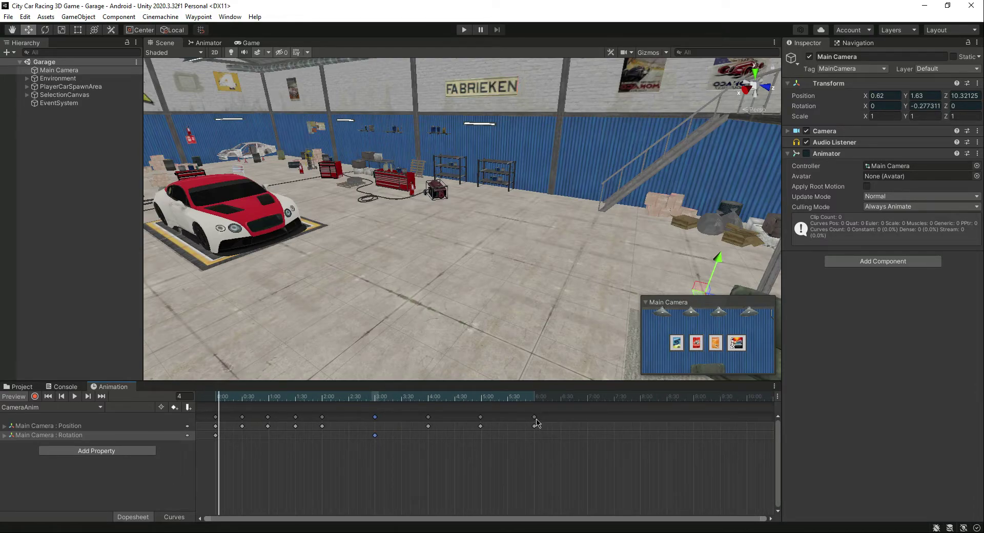
{"action": "left_click_drag", "start_coordinate": [534, 418], "coordinate": [631, 421]}
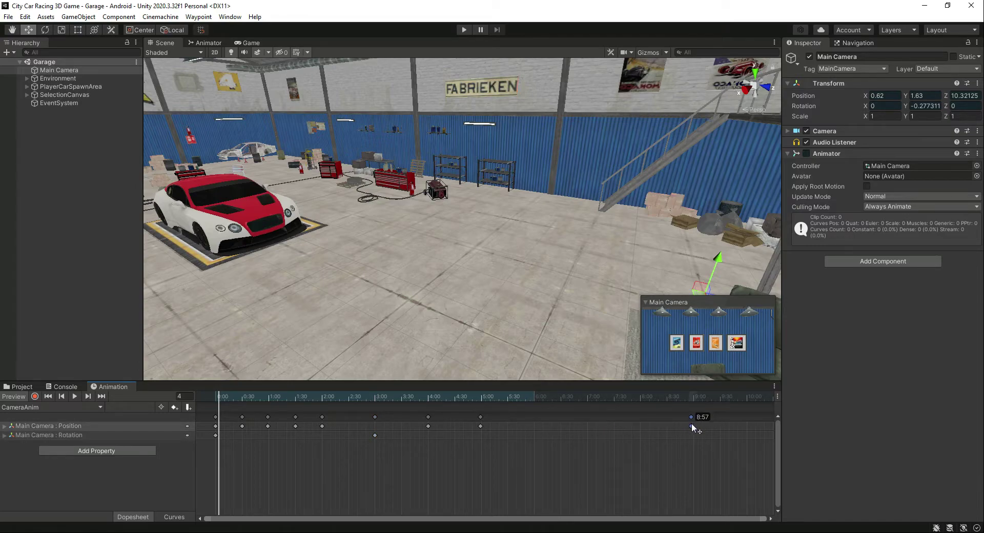
{"action": "left_click_drag", "start_coordinate": [693, 422], "coordinate": [693, 423]}
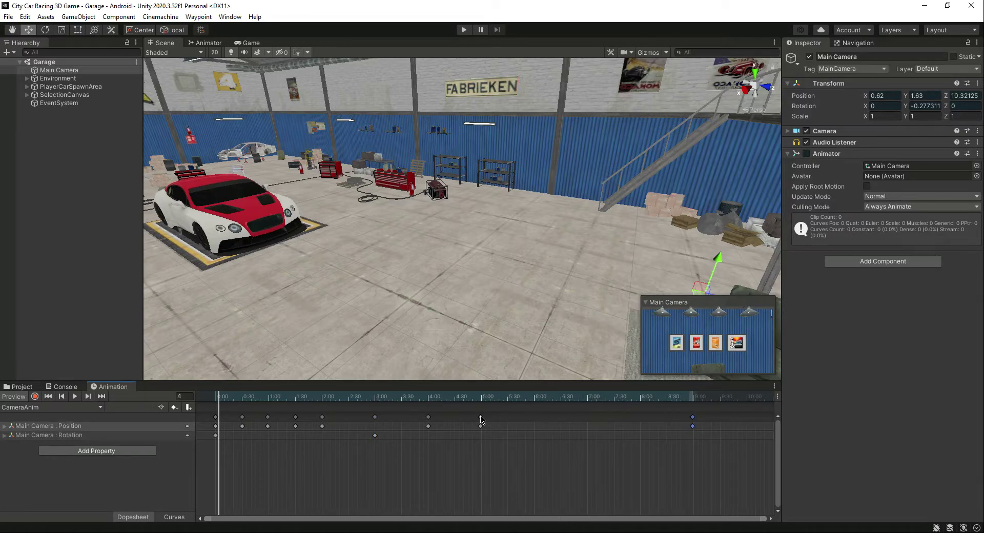
{"action": "left_click_drag", "start_coordinate": [481, 418], "coordinate": [639, 426]}
{"action": "left_click_drag", "start_coordinate": [430, 420], "coordinate": [589, 417]}
{"action": "left_click_drag", "start_coordinate": [374, 417], "coordinate": [535, 420]}
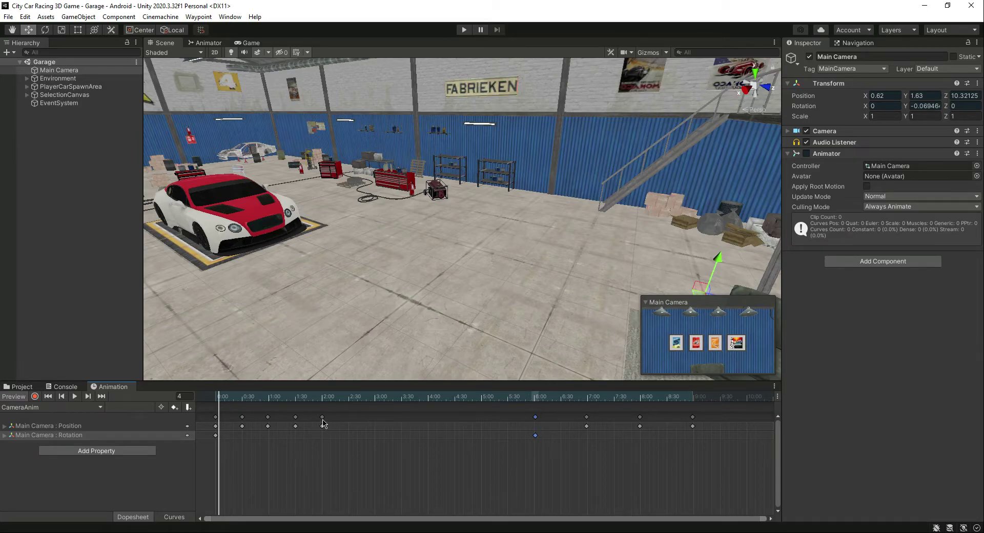
{"action": "left_click_drag", "start_coordinate": [323, 422], "coordinate": [428, 424]}
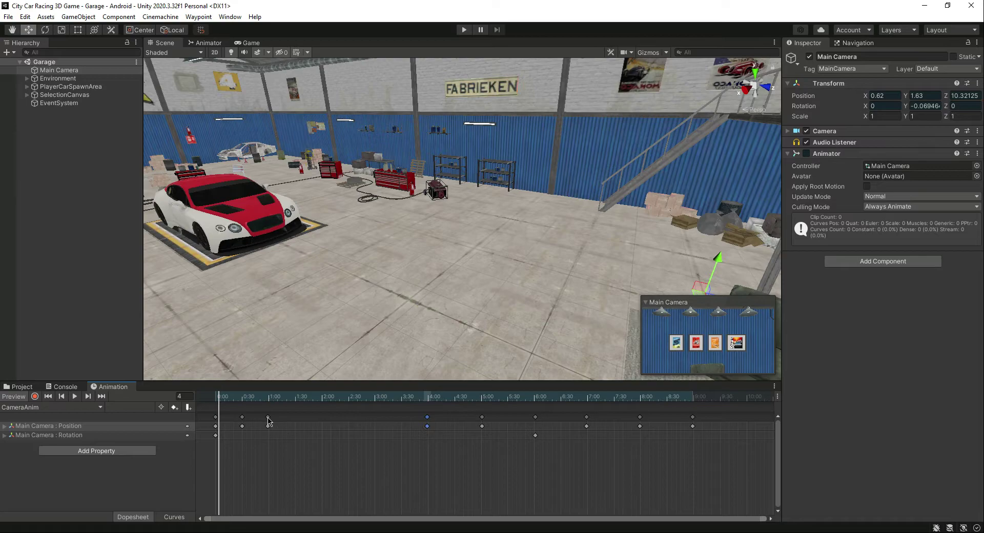
{"action": "left_click_drag", "start_coordinate": [268, 422], "coordinate": [376, 420]}
{"action": "left_click_drag", "start_coordinate": [242, 421], "coordinate": [323, 418]}
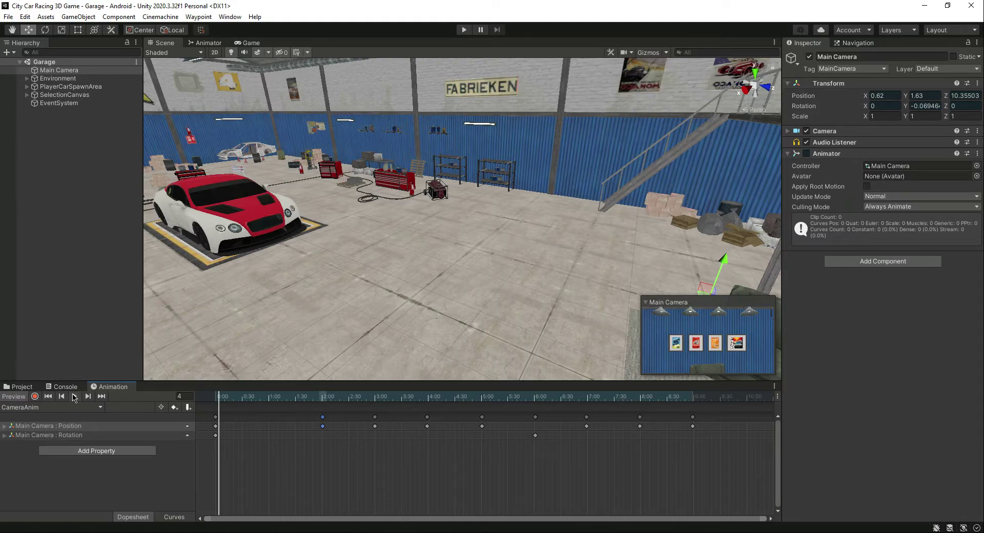
- Preview from the start, then pull the keyframes back to roughly one-minute spacing ending near 7:29
{"action": "left_click_drag", "start_coordinate": [220, 398], "coordinate": [116, 398]}
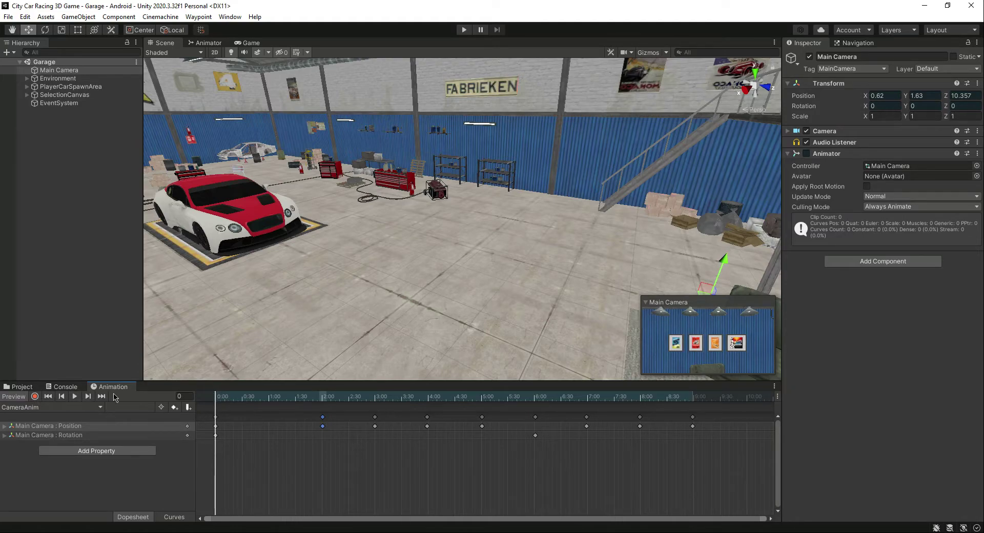
{"action": "left_click", "coordinate": [75, 396]}
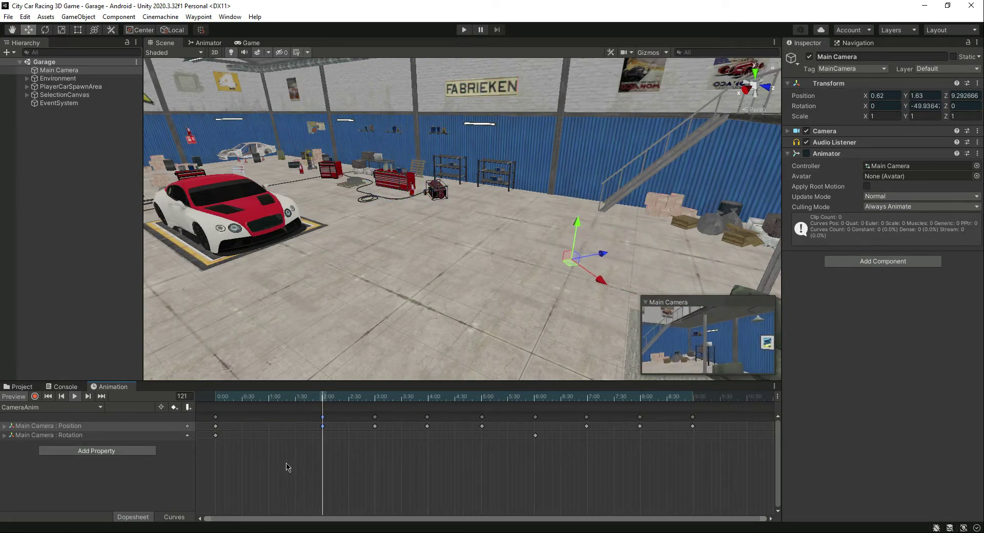
{"action": "left_click", "coordinate": [322, 419]}
{"action": "left_click_drag", "start_coordinate": [323, 420], "coordinate": [270, 426]}
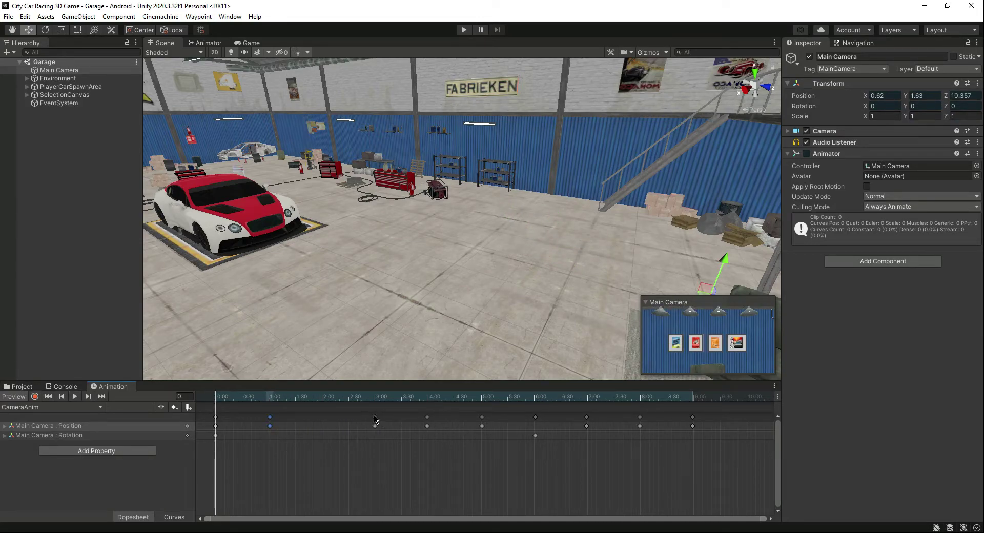
{"action": "left_click_drag", "start_coordinate": [375, 417], "coordinate": [321, 417]}
{"action": "left_click_drag", "start_coordinate": [427, 416], "coordinate": [374, 417]}
{"action": "left_click_drag", "start_coordinate": [481, 422], "coordinate": [456, 423]}
{"action": "left_click_drag", "start_coordinate": [537, 414], "coordinate": [436, 419]}
{"action": "left_click_drag", "start_coordinate": [587, 417], "coordinate": [534, 421]}
{"action": "mouse_move", "coordinate": [639, 417]}
{"action": "left_mouse_down"}
{"action": "mouse_move", "coordinate": [585, 425]}
{"action": "mouse_move", "coordinate": [639, 426]}
{"action": "left_mouse_up"}
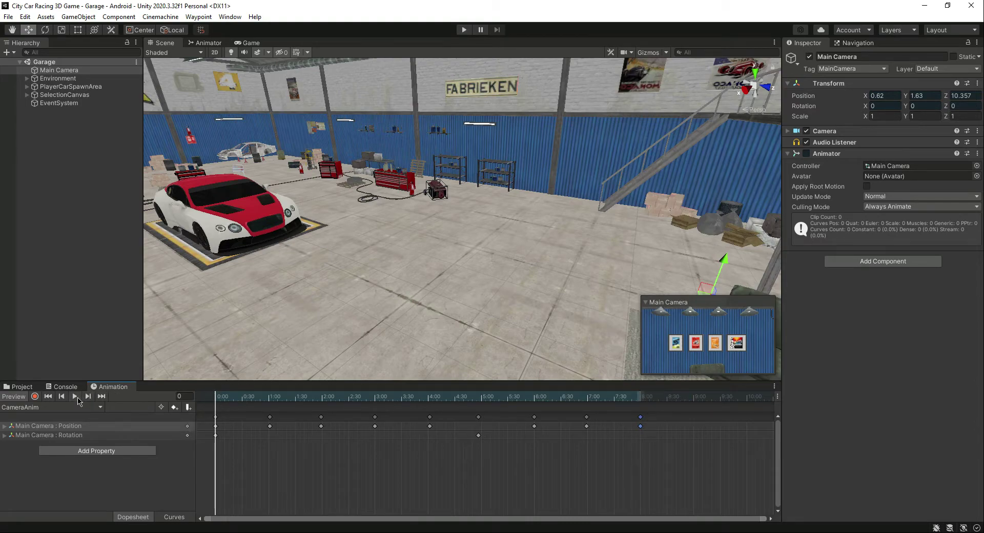
- Preview the retimed camera animation in the Game view, maximized to fill the editor
{"action": "left_click", "coordinate": [75, 397]}
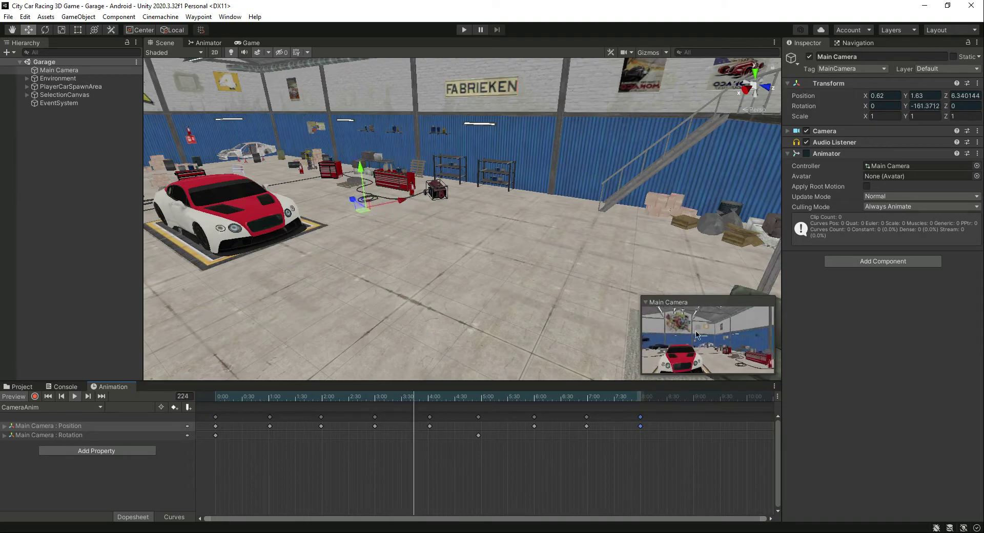
{"action": "key", "text": "ctrl+2"}
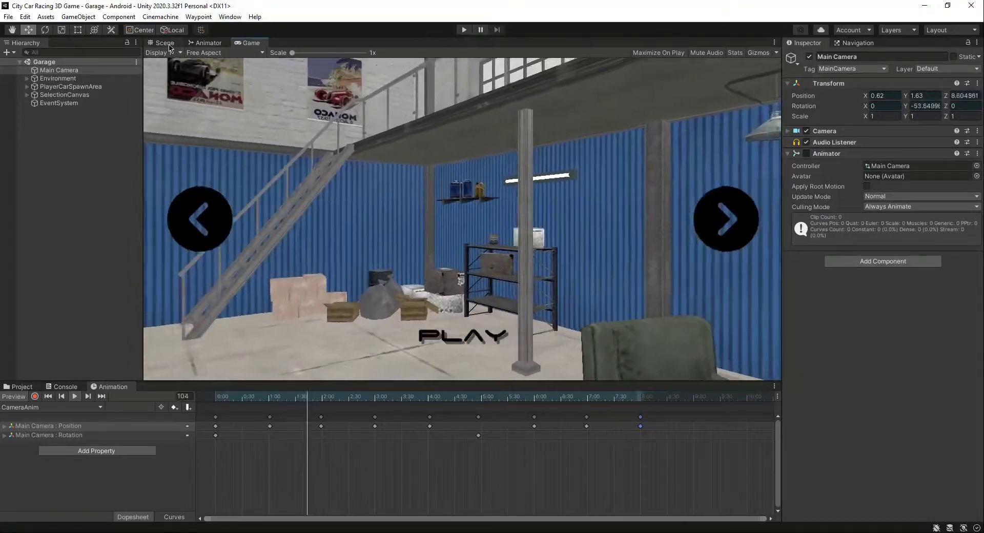
{"action": "left_click", "coordinate": [773, 42]}
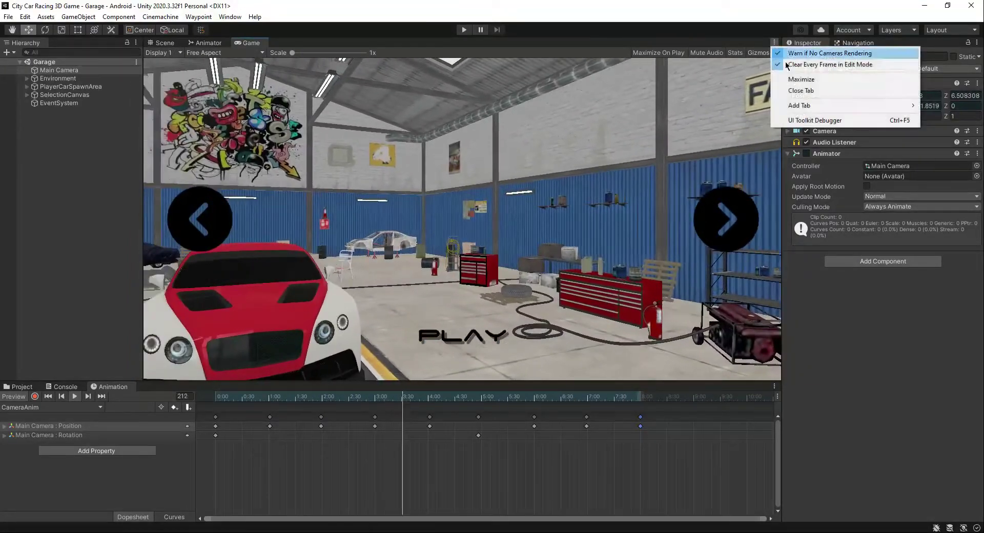
{"action": "left_click", "coordinate": [801, 79]}
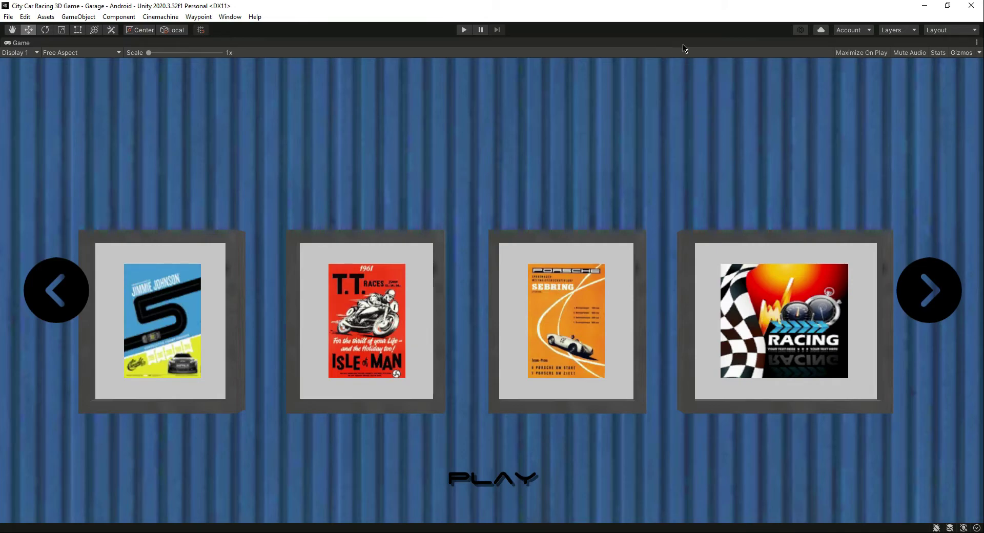
- Restore the normal layout and show the Animations folder with CameraAnim and the Main Camera controller
{"action": "left_click", "coordinate": [977, 43]}
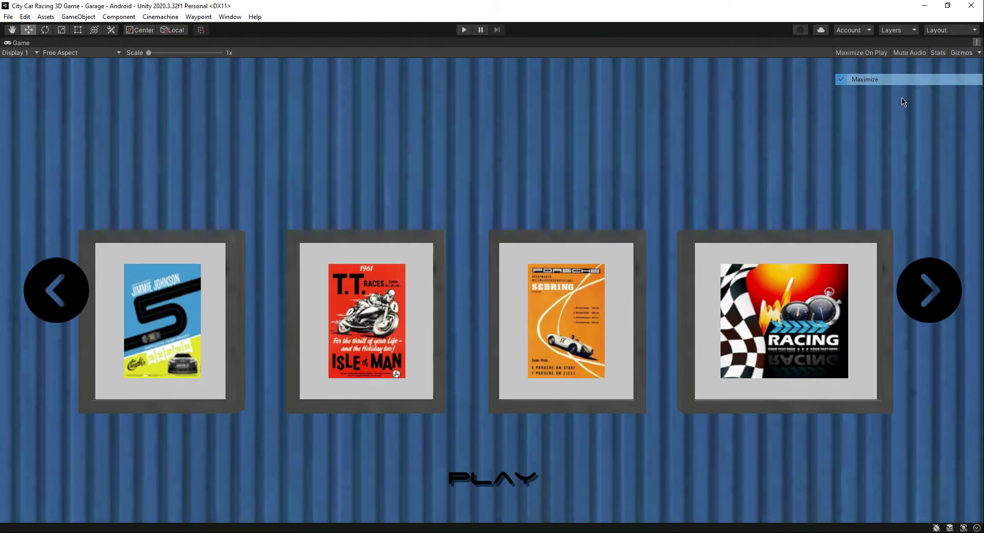
{"action": "left_click", "coordinate": [871, 79]}
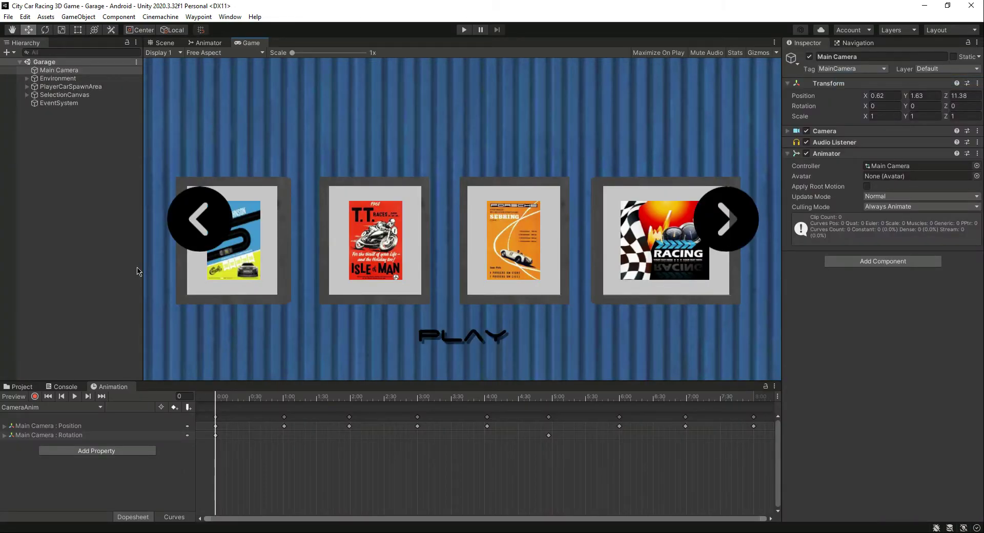
{"action": "left_click", "coordinate": [21, 387]}
- Select the Main Camera object and open its animator controller's state graph
{"action": "left_click", "coordinate": [383, 456]}
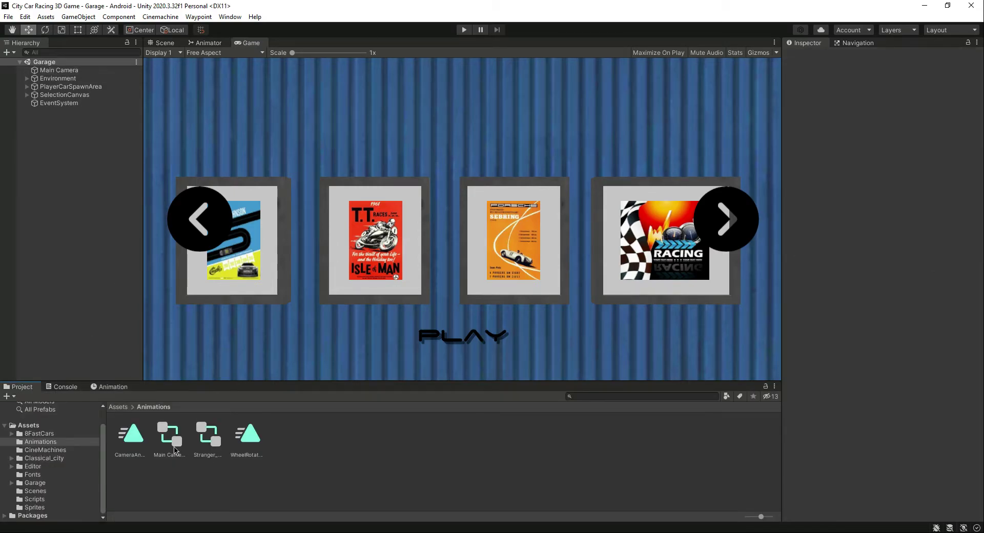
{"action": "left_click", "coordinate": [48, 71]}
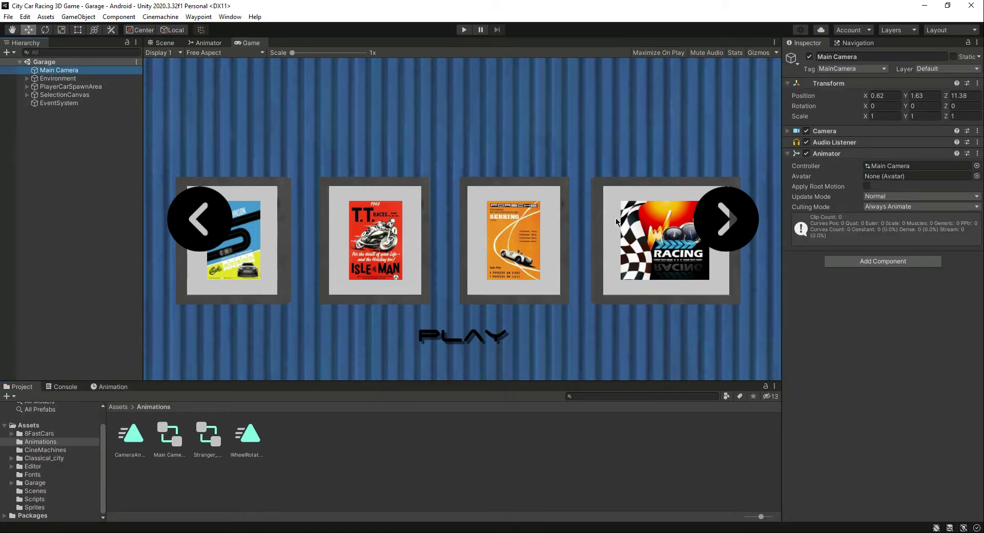
{"action": "double_click", "coordinate": [168, 438]}
- Place the CameraAnim state beside Entry, confirm Loop Time is on, and return to the garage scene
{"action": "left_click_drag", "start_coordinate": [528, 71], "coordinate": [581, 149]}
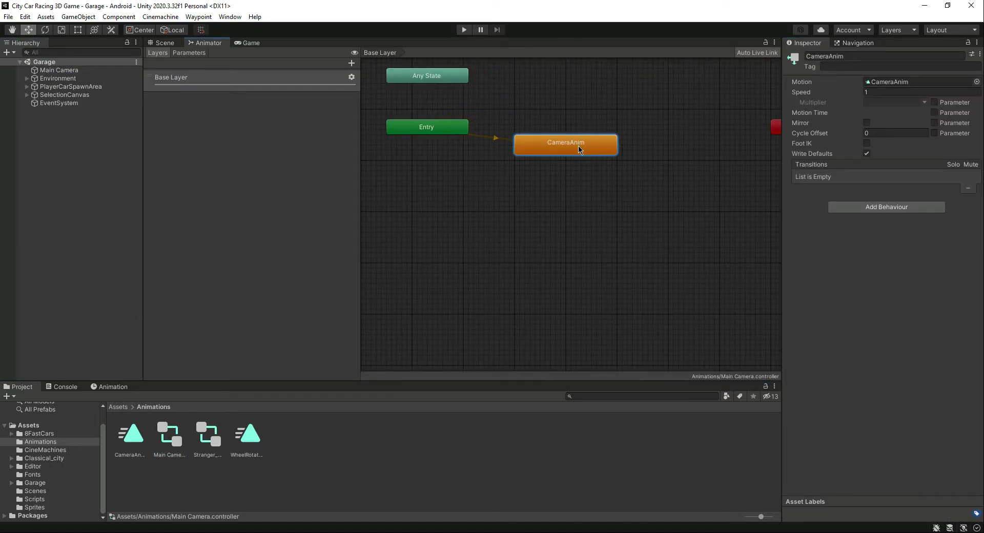
{"action": "double_click", "coordinate": [579, 132]}
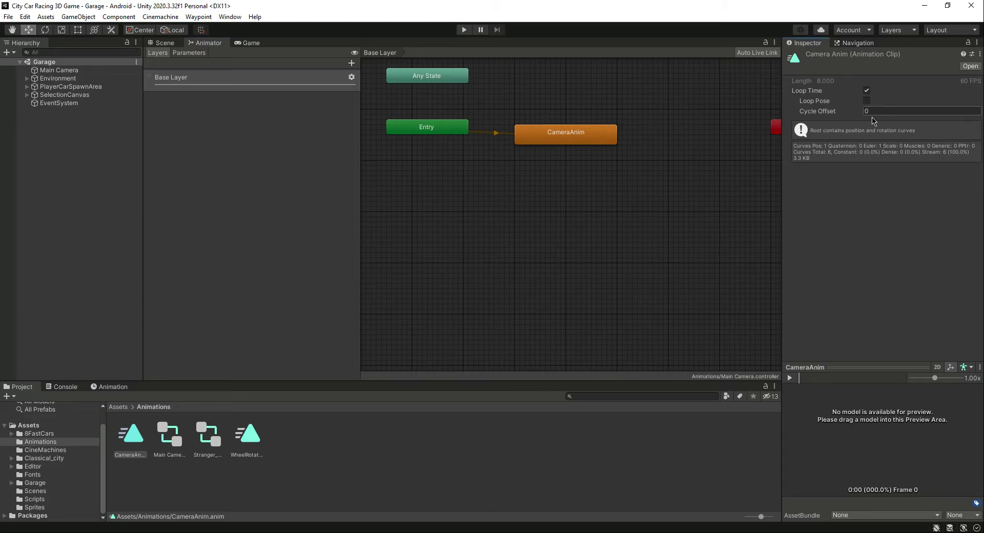
{"action": "left_click", "coordinate": [165, 43]}
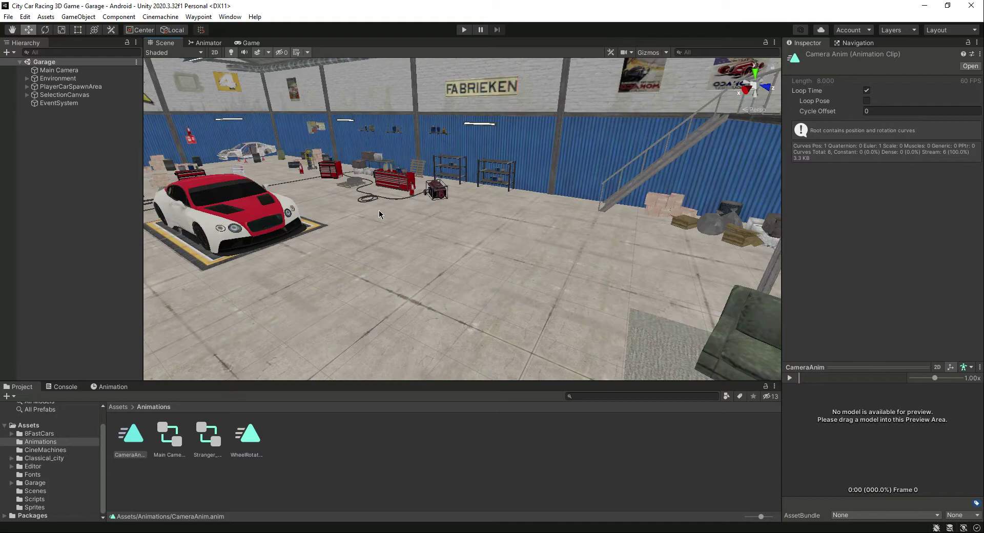
{"action": "left_click", "coordinate": [48, 193]}
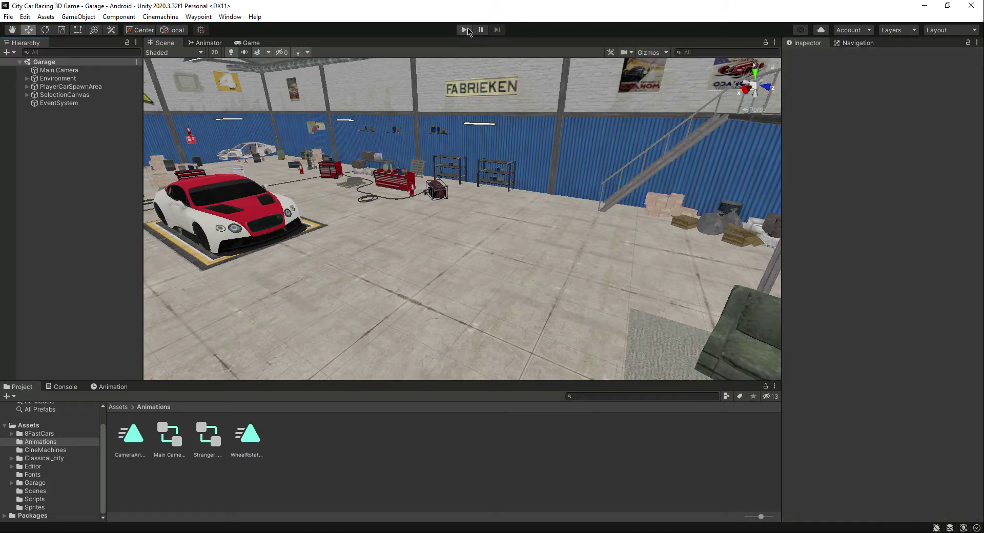
- Run the garage scene in Play mode from the Game view, cycling cars to the orange supercar
{"action": "left_click", "coordinate": [254, 43]}
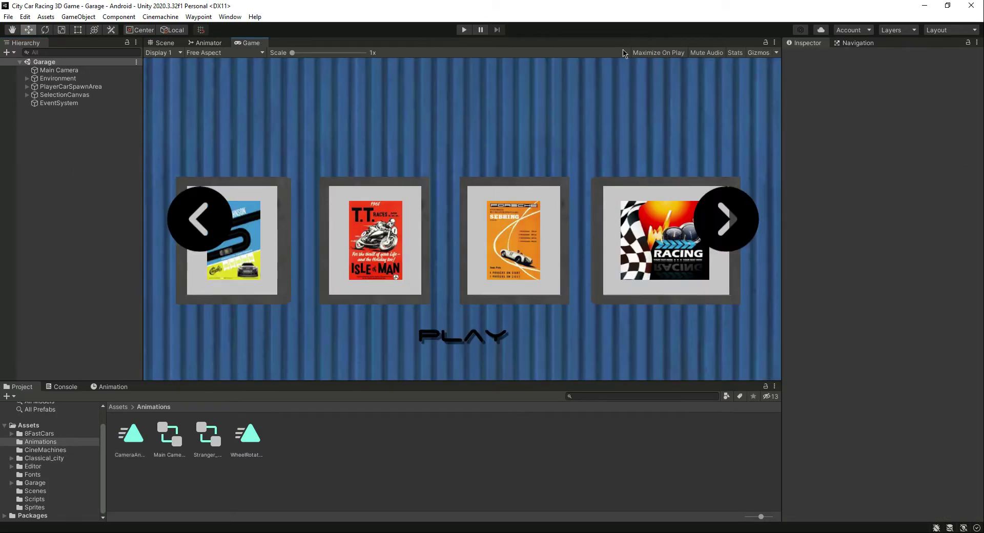
{"action": "left_click", "coordinate": [463, 30]}
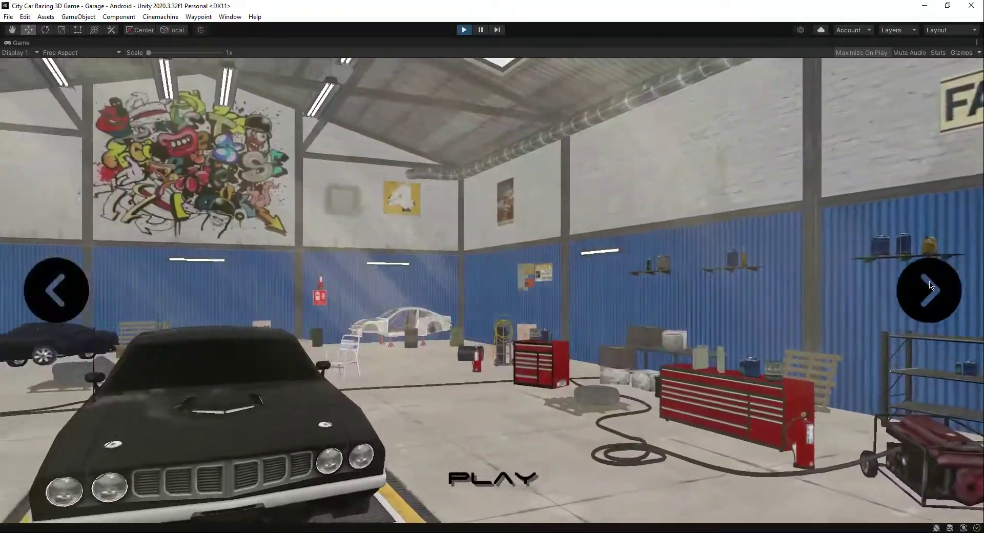
{"action": "left_click", "coordinate": [931, 287]}
{"action": "left_click", "coordinate": [931, 287]}
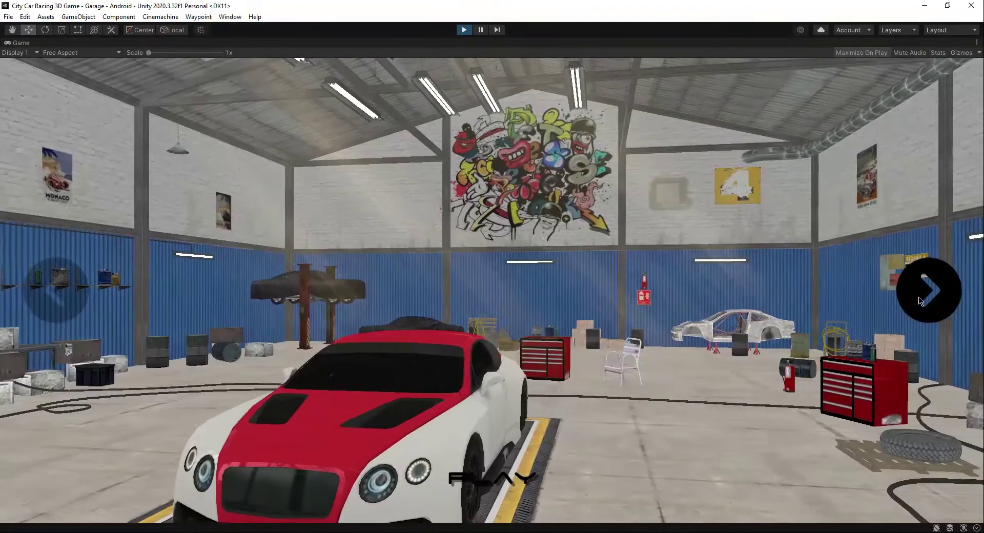
{"action": "left_click", "coordinate": [929, 290]}
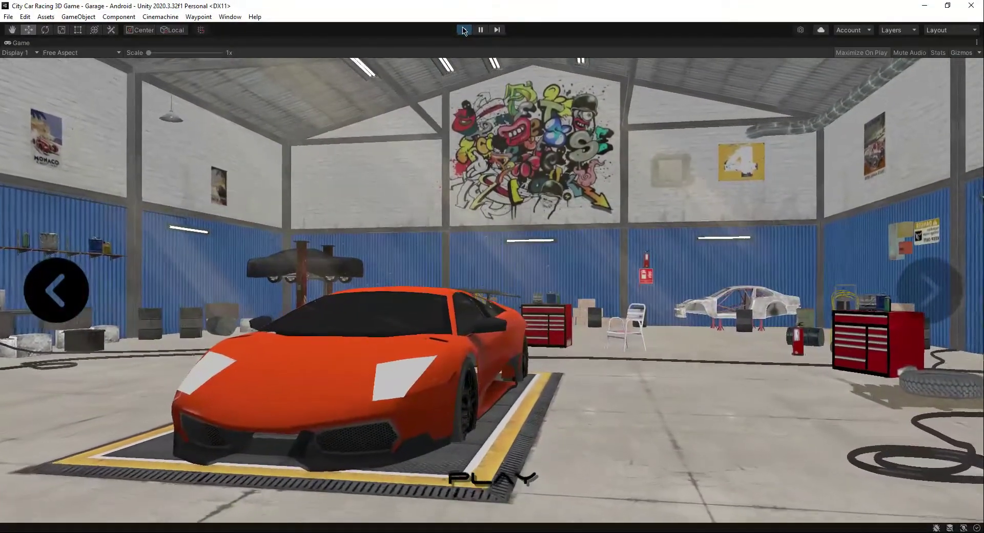